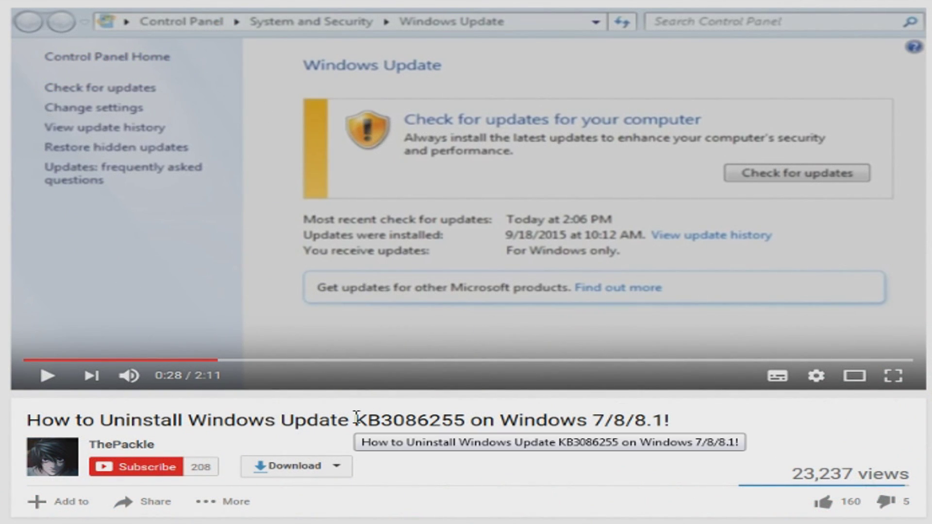
Step: Highlight update number KB3086255 in the video title and look through Microsoft's Windows 10 and Windows Server 2016 update history
left_click_drag(355, 417, 465, 427)
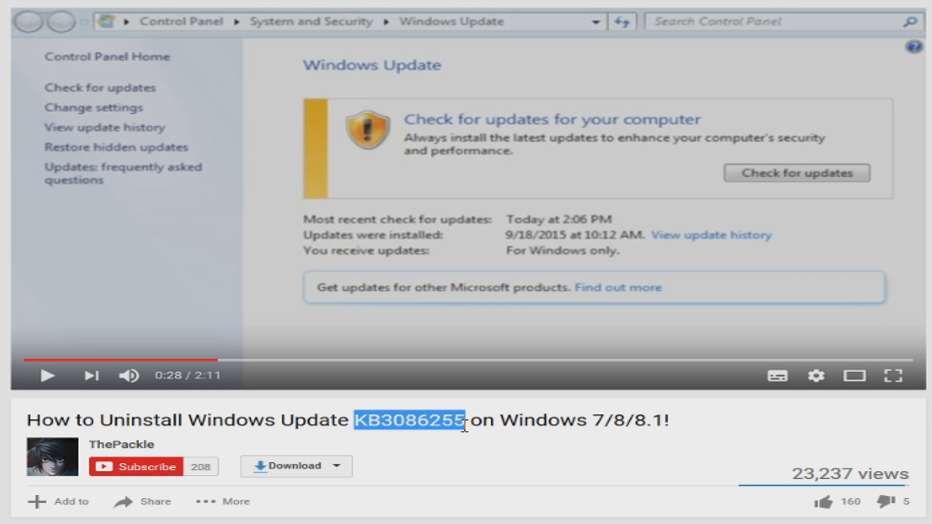
left_click(465, 427)
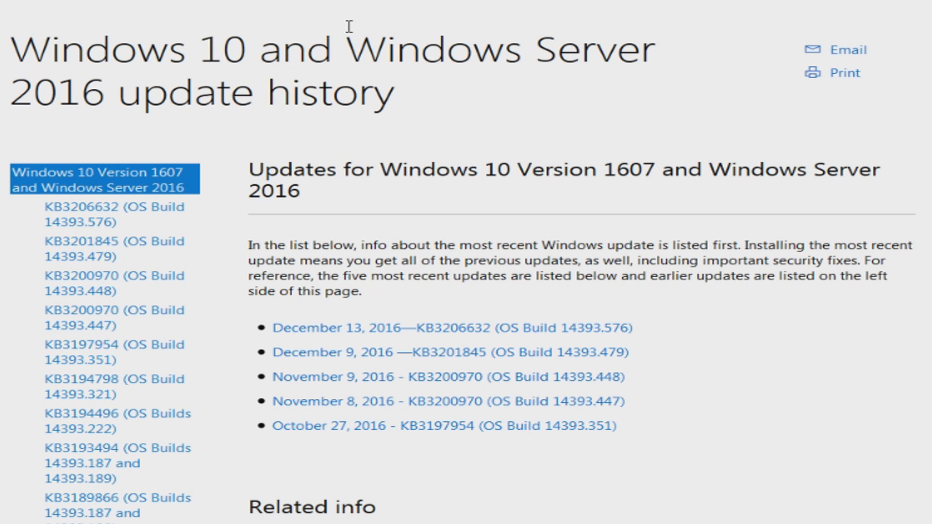
scroll(146, 60, "down", 5)
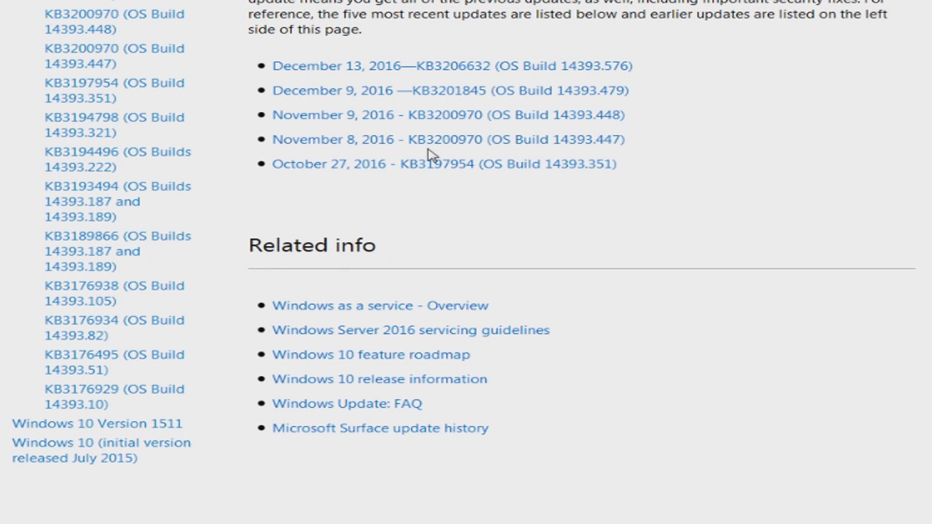
scroll(431, 146, "up", 3)
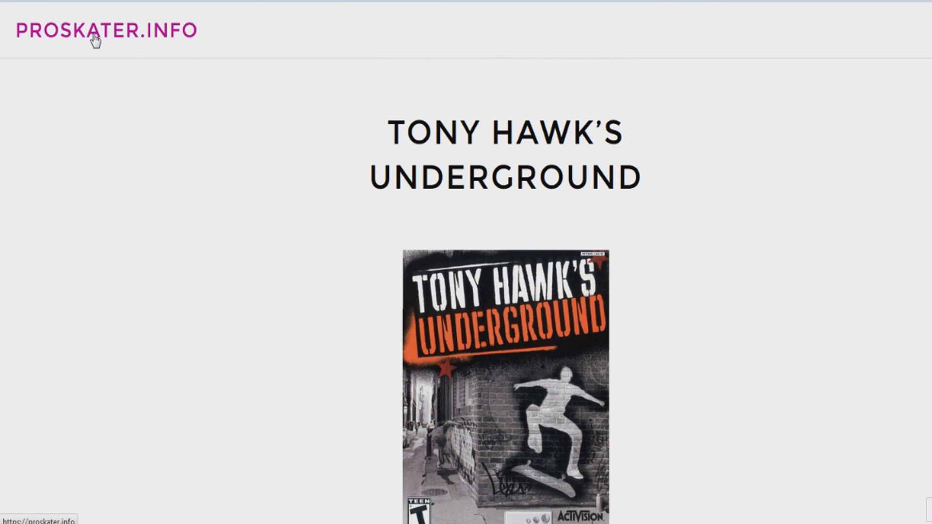
Step: Read the Tony Hawk's Underground page on proskater.info, including its release platforms and game description
scroll(435, 395, "down", 5)
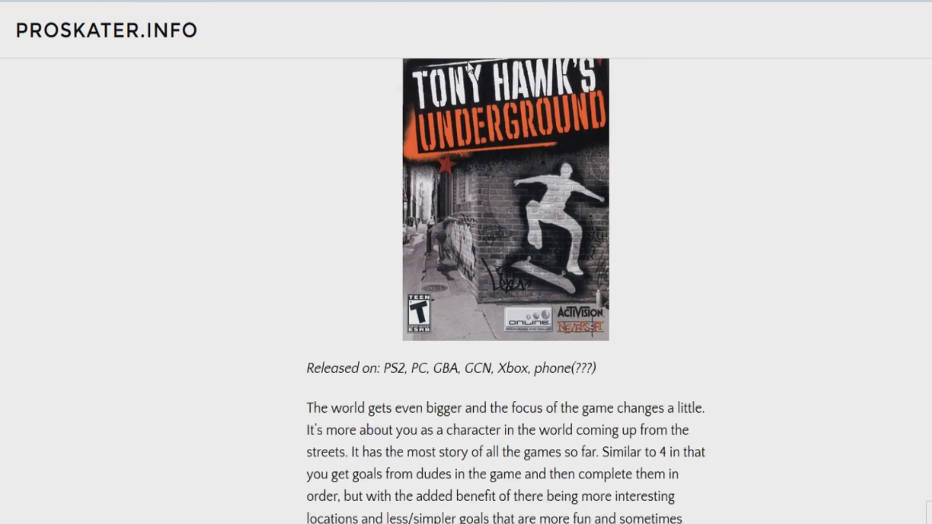
scroll(435, 395, "down", 6)
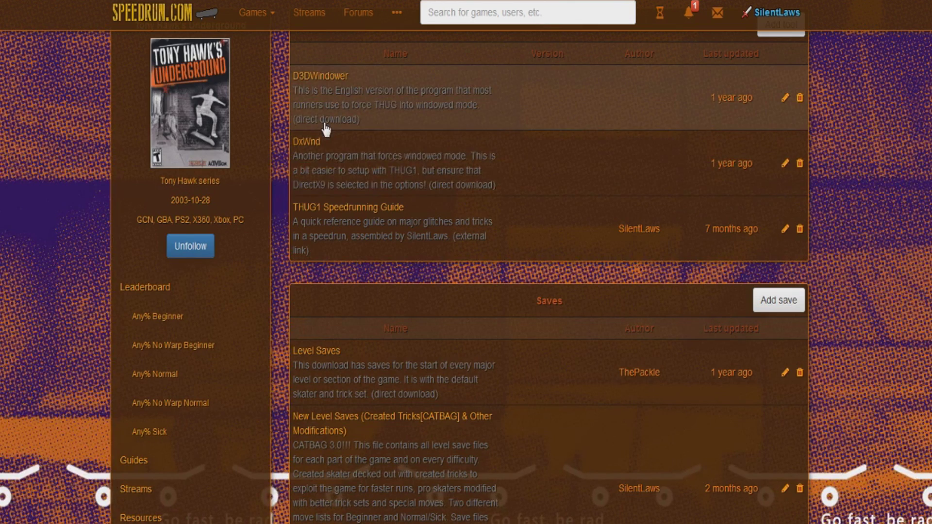
Step: Examine the tools, saves and patches listed in the Tony Hawk's Underground resources on speedrun.com
scroll(307, 202, "up", 1)
scroll(312, 69, "down", 1)
scroll(315, 88, "up", 1)
scroll(306, 121, "up", 1)
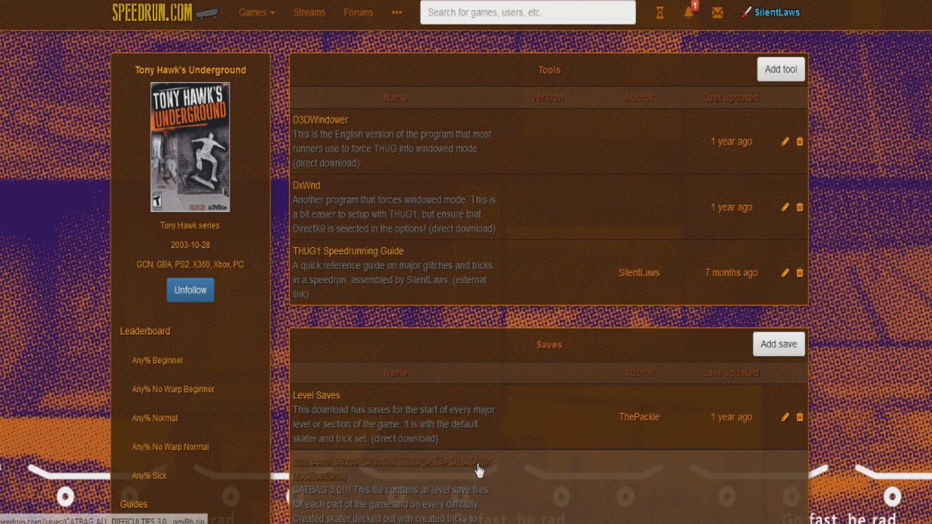
scroll(481, 170, "down", 2)
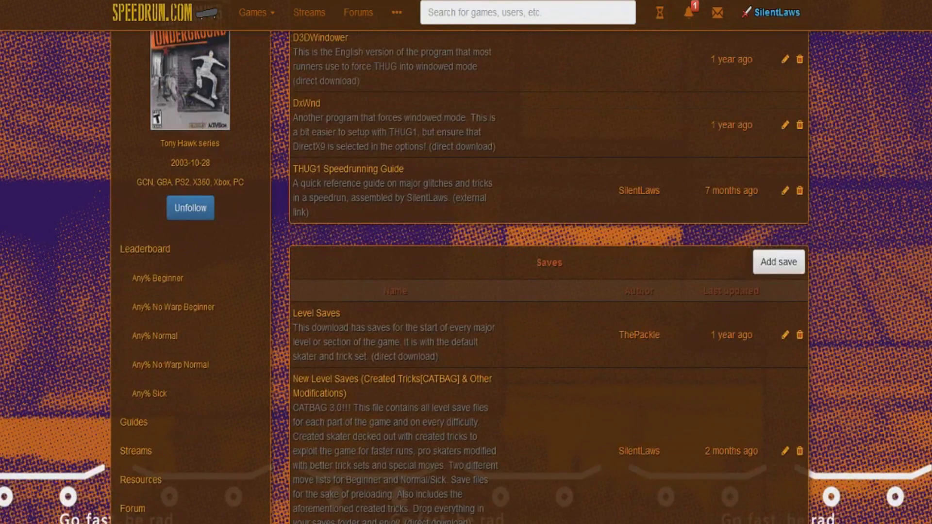
scroll(344, 202, "up", 2)
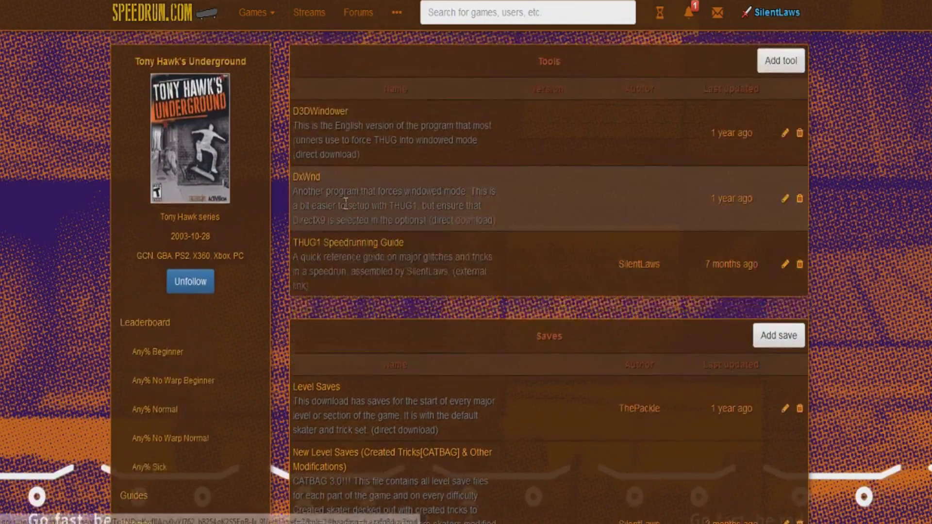
scroll(343, 202, "down", 2)
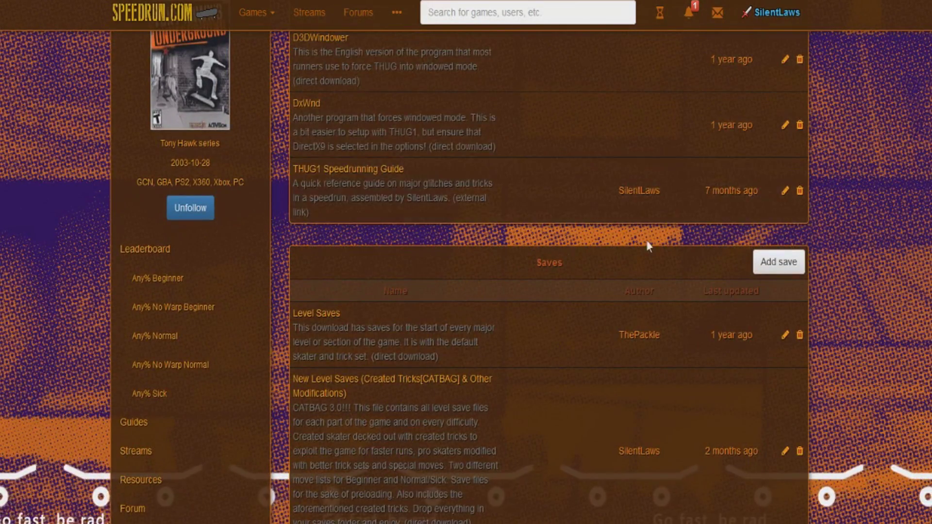
scroll(417, 218, "up", 1)
scroll(422, 210, "down", 5)
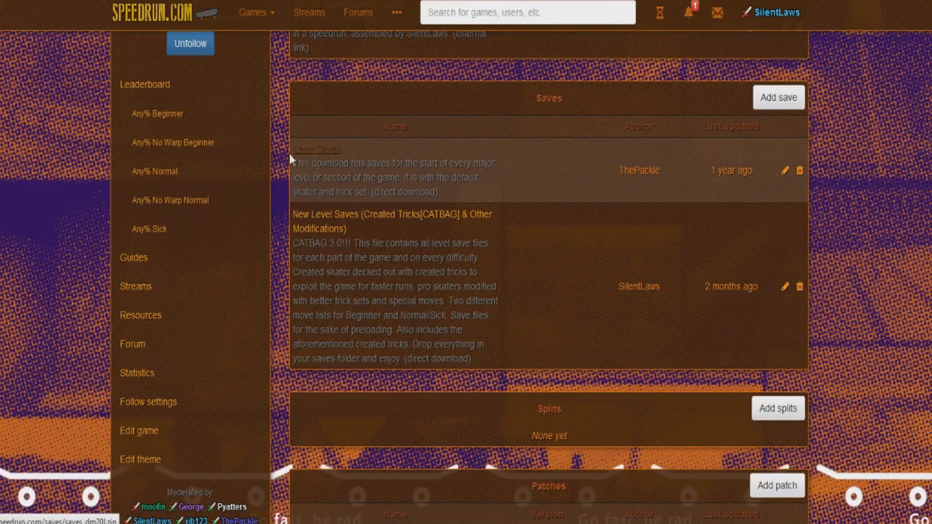
scroll(549, 262, "down", 3)
scroll(549, 262, "up", 8)
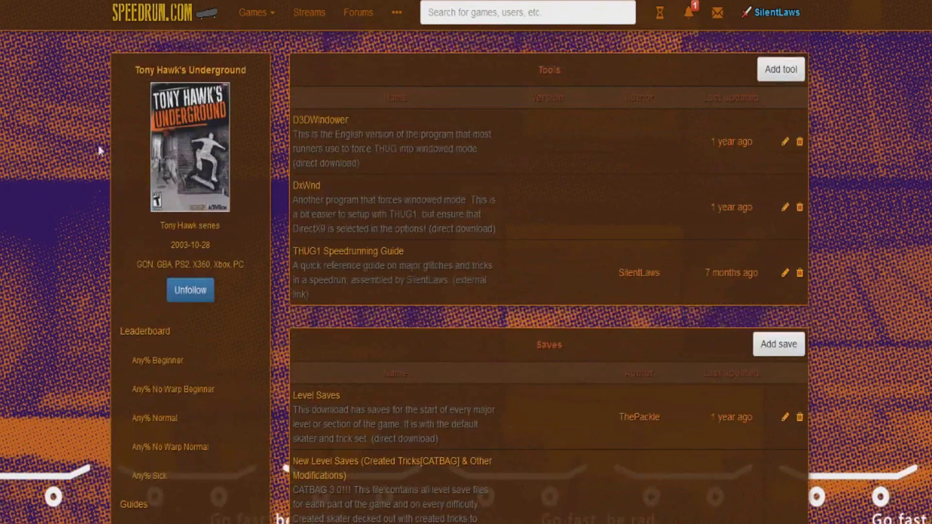
scroll(358, 340, "down", 2)
scroll(358, 340, "down", 5)
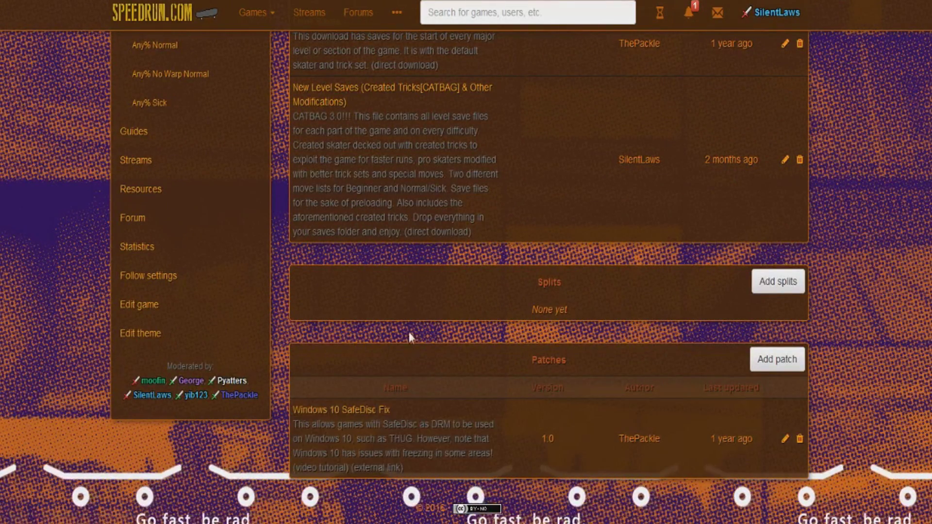
scroll(409, 340, "up", 3)
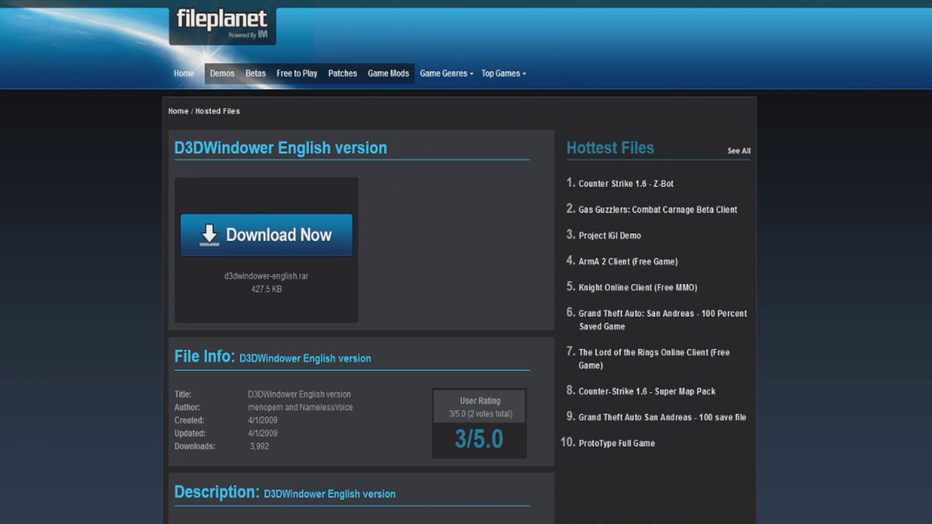
Step: Switch to the d3dwindower-english(1) folder, run D3DWindower-English.exe and reposition its window
mouse_move(698, 453)
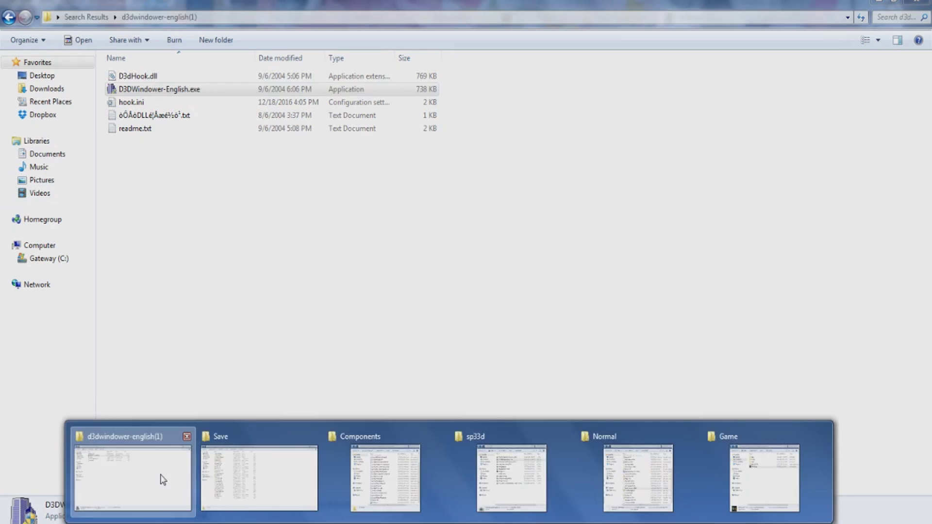
left_click(161, 476)
key("Return")
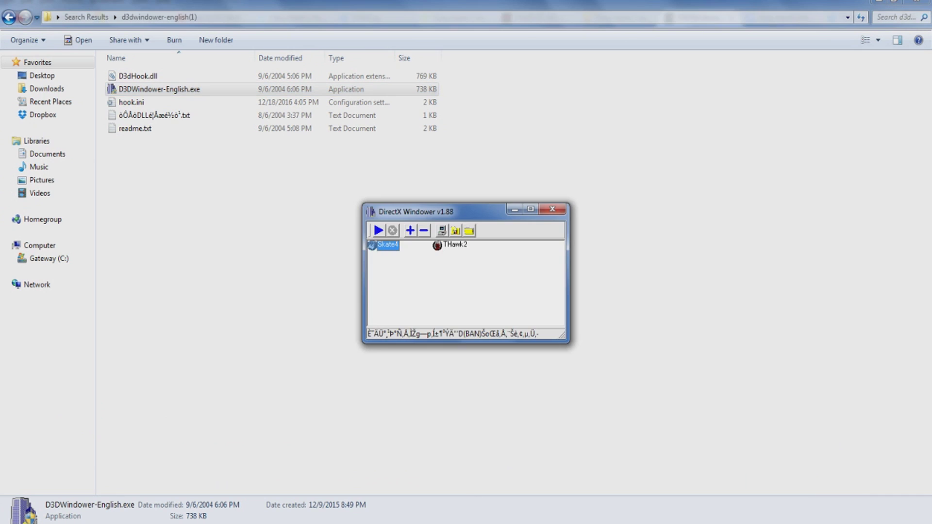
left_click(414, 246)
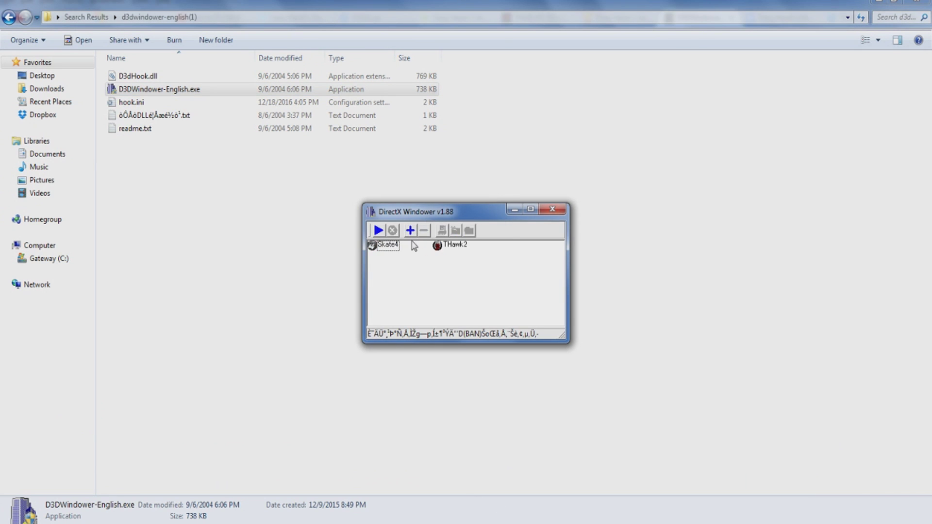
left_click_drag(398, 211, 322, 177)
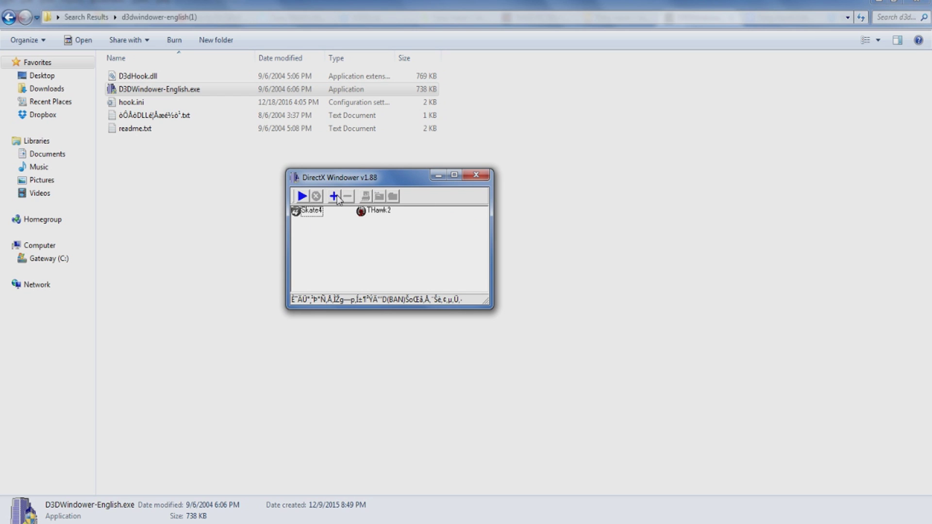
Step: Start adding a program to DirectX Windower and browse to the Tony Hawk's Underground folder under Program Files (x86)\Activision on drive C
left_click(335, 196)
left_click(413, 151)
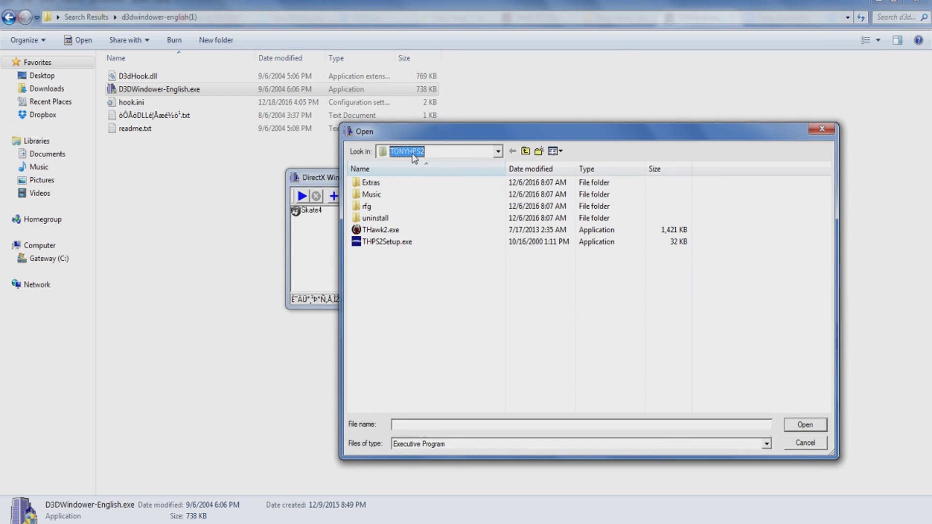
left_click(436, 226)
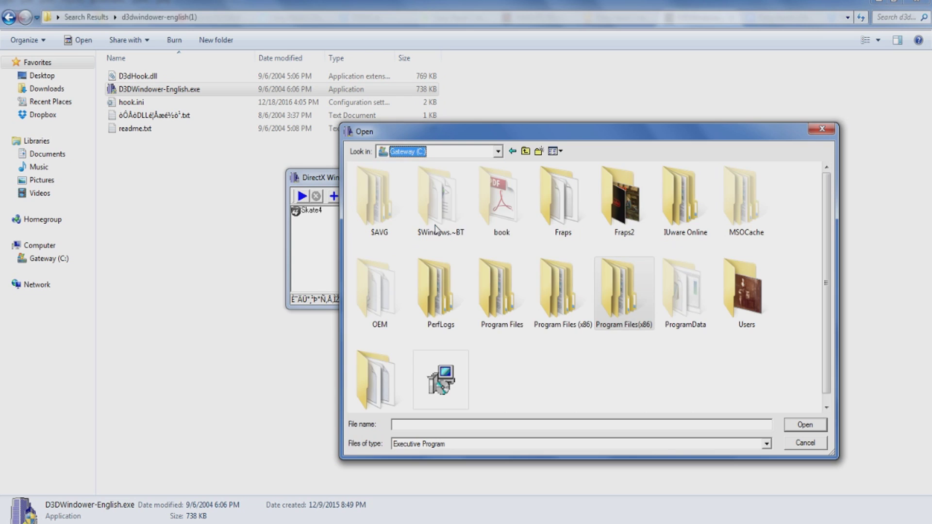
double_click(569, 291)
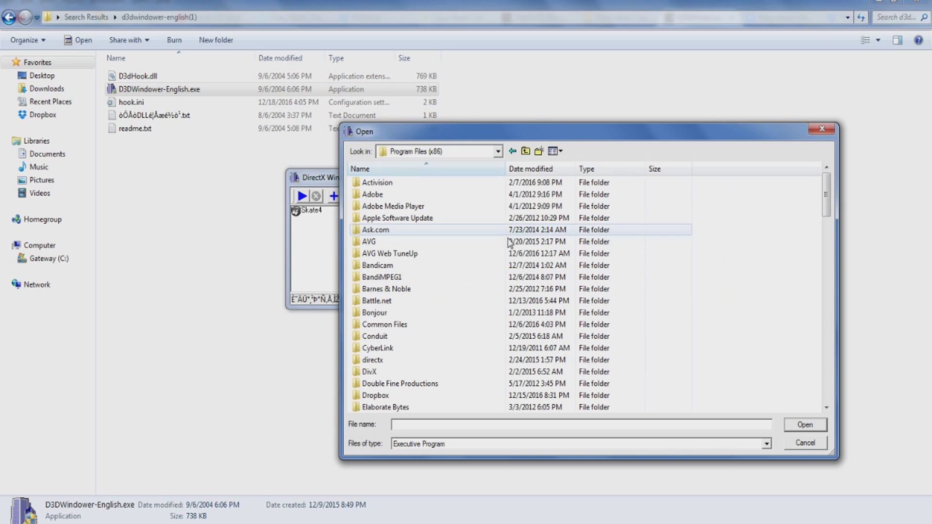
double_click(396, 184)
double_click(396, 207)
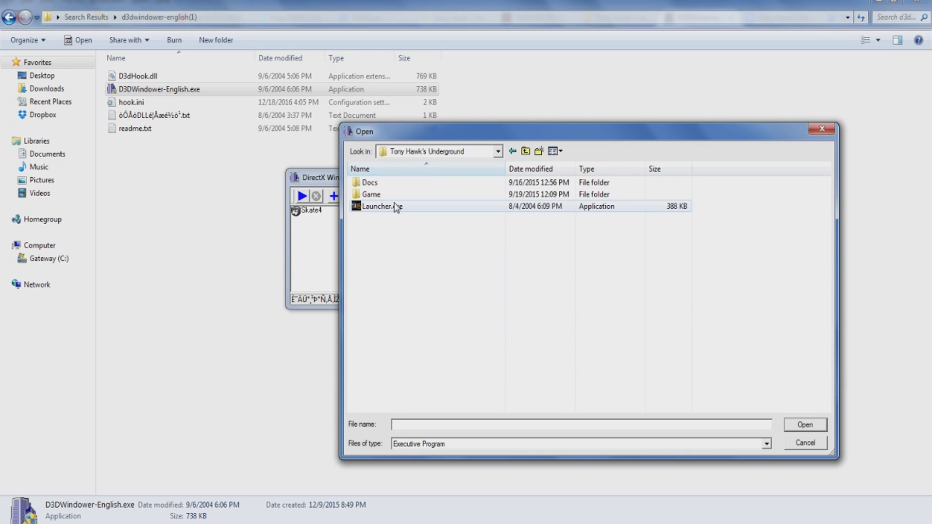
Step: Add THUG.exe from the Game subfolder to the DirectX Windower program list
left_click(390, 212)
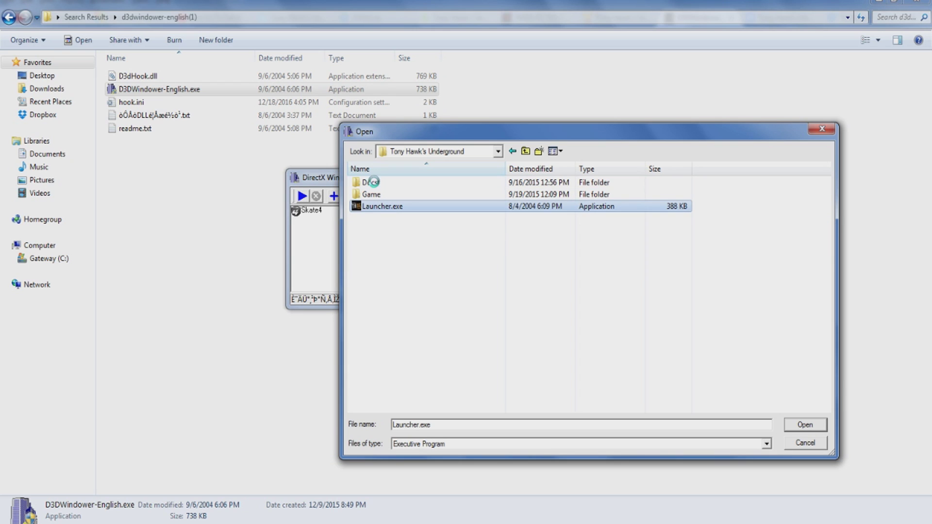
right_click(377, 191)
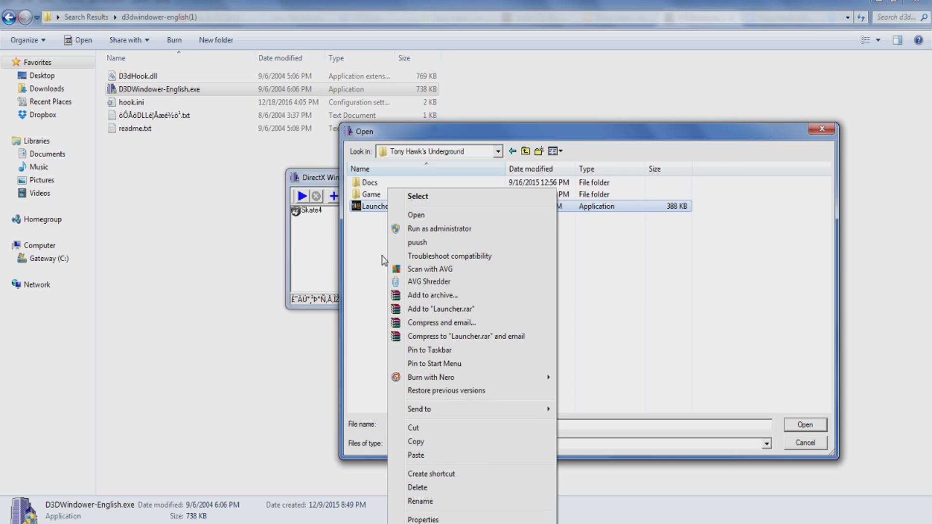
key("Escape")
double_click(370, 194)
left_click(377, 220)
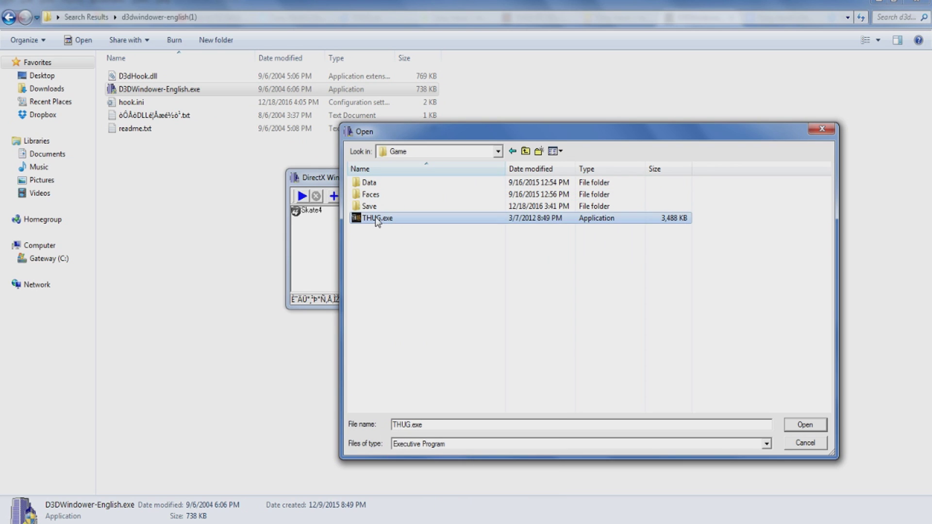
left_click(806, 425)
Step: Open the settings of the THUG entry and set its height to 1080 and width to 768
left_click(440, 211)
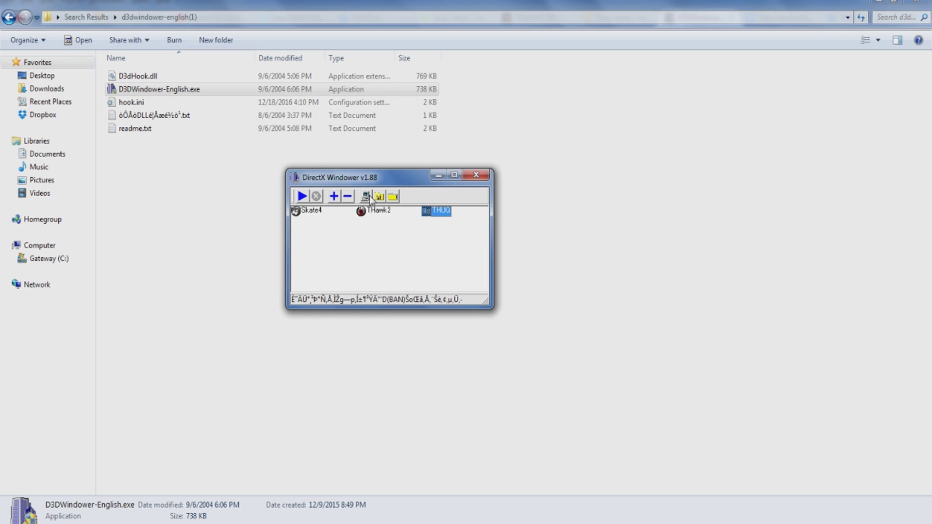
left_click(379, 197)
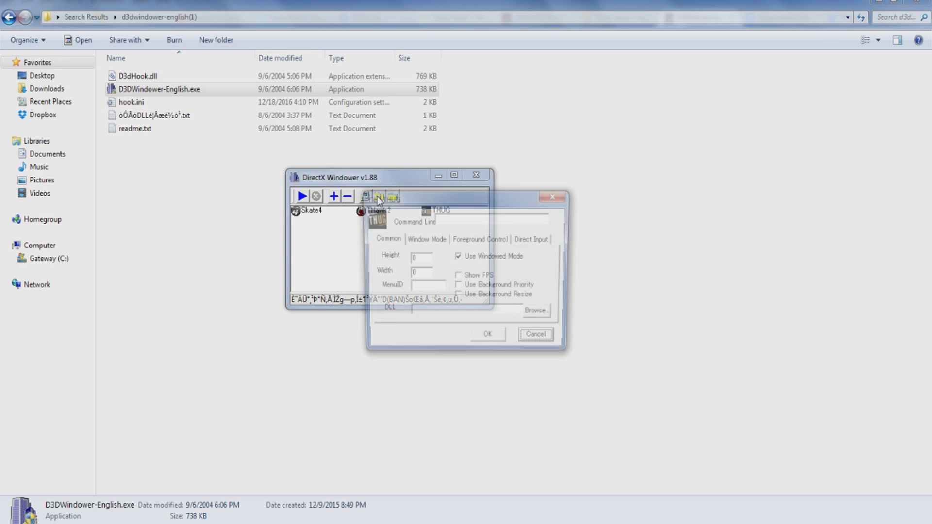
double_click(424, 258)
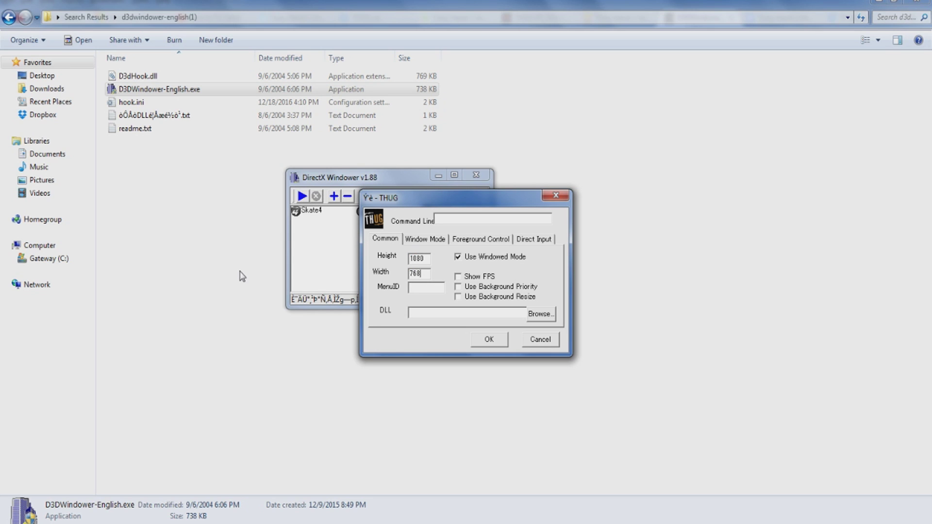
Step: Enable Use Foreground Control and GetActiveWindow for THUG and save the settings
left_click(437, 238)
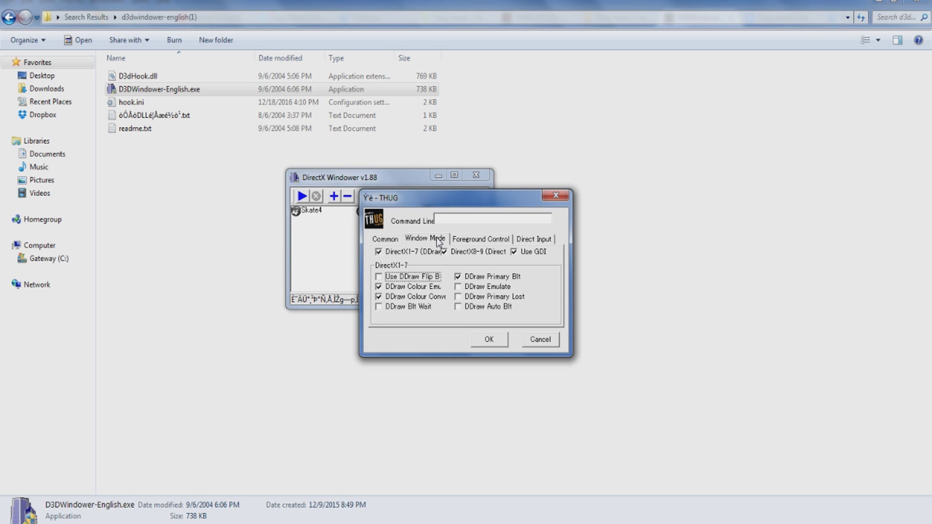
key("ctrl+Tab")
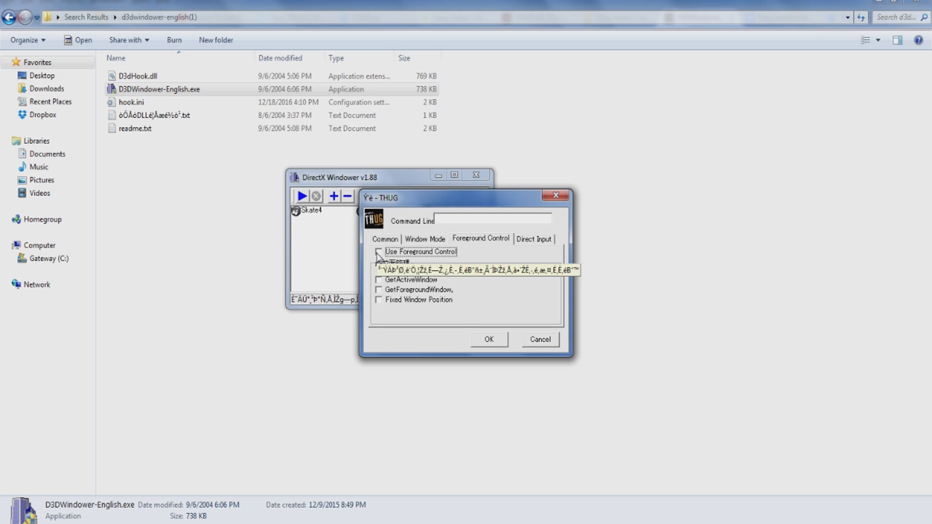
left_click(378, 251)
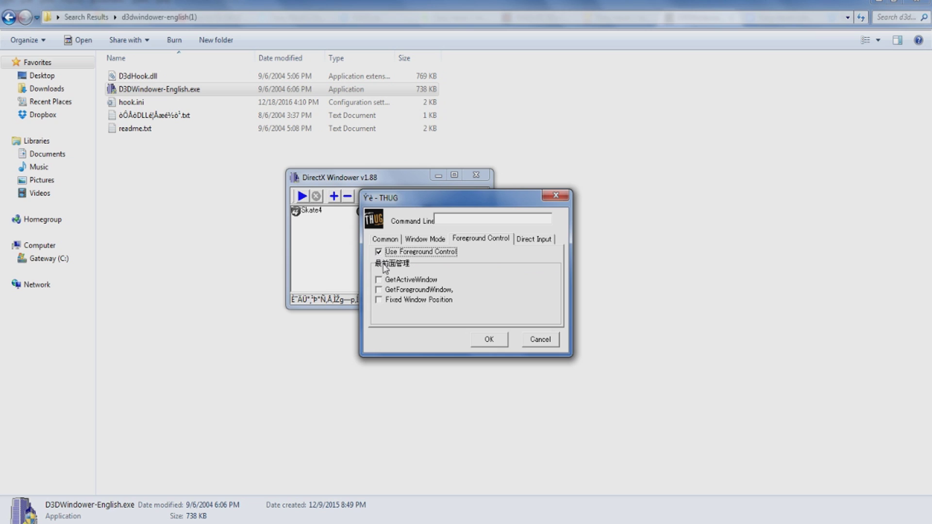
left_click(378, 280)
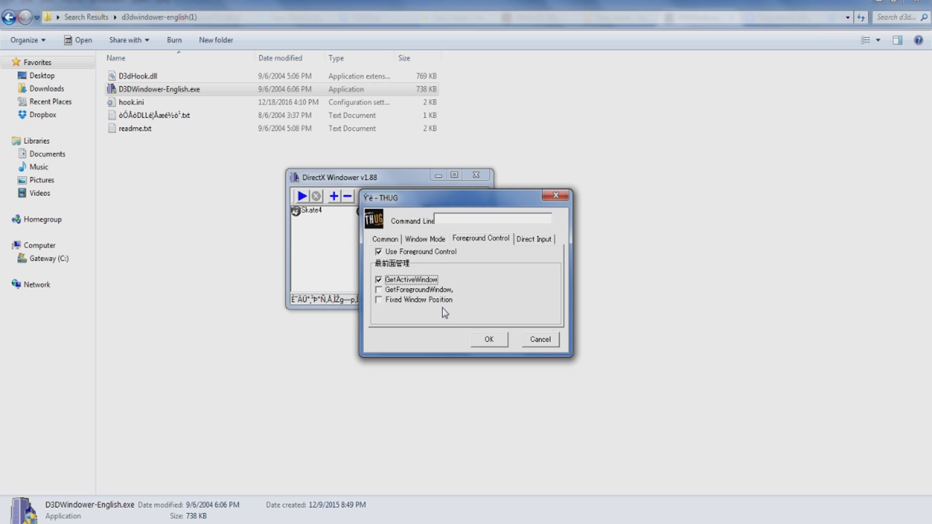
left_click(484, 339)
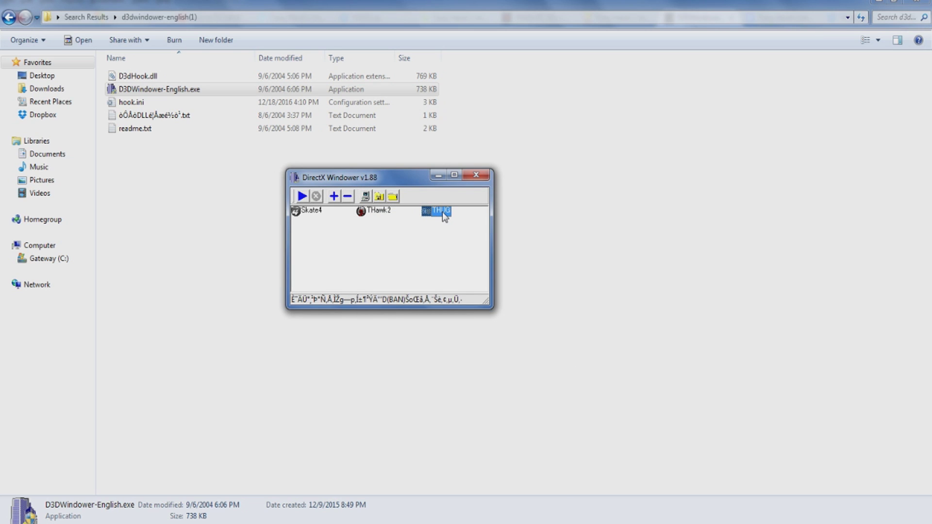
Step: Restart D3DWindower-English.exe and launch THUG from its program list
left_click(486, 174)
double_click(137, 89)
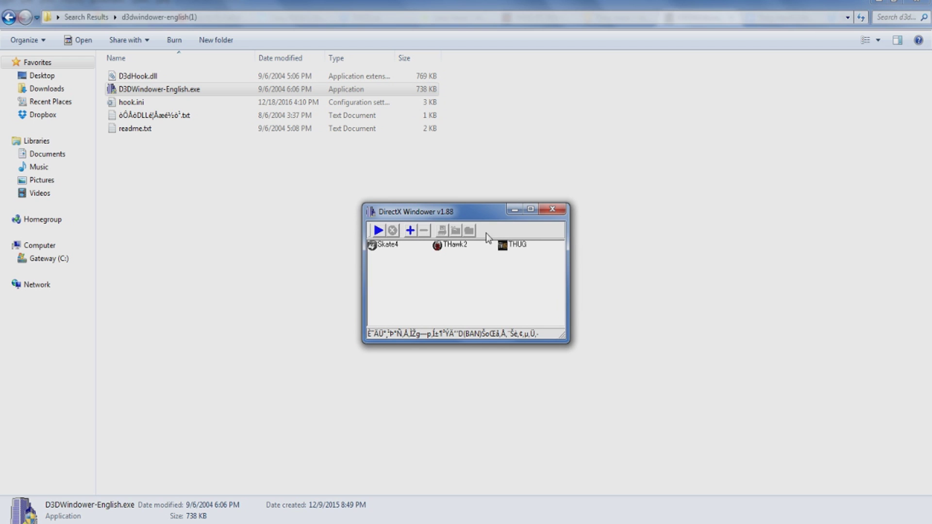
double_click(505, 247)
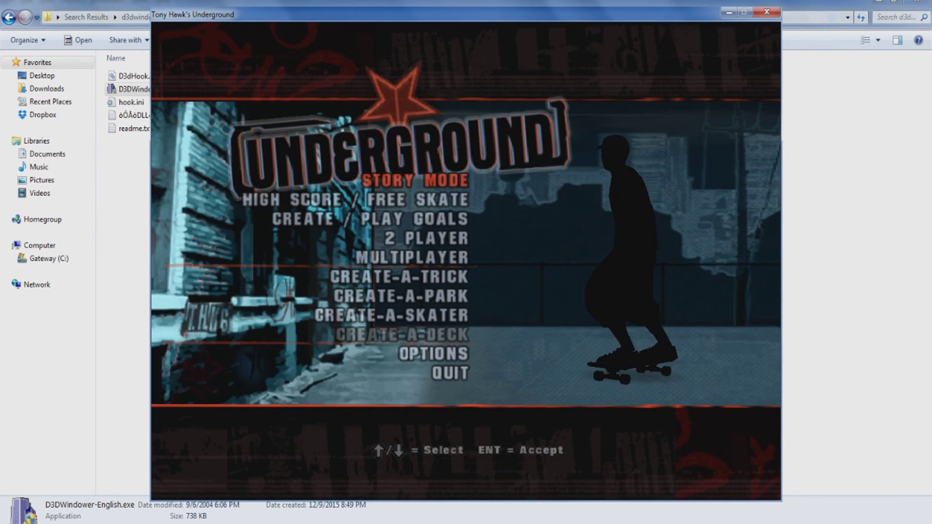
Step: Load the first save in Story Mode, accept the skater as is, and skate in Chapter 1
key("Return")
key("e")
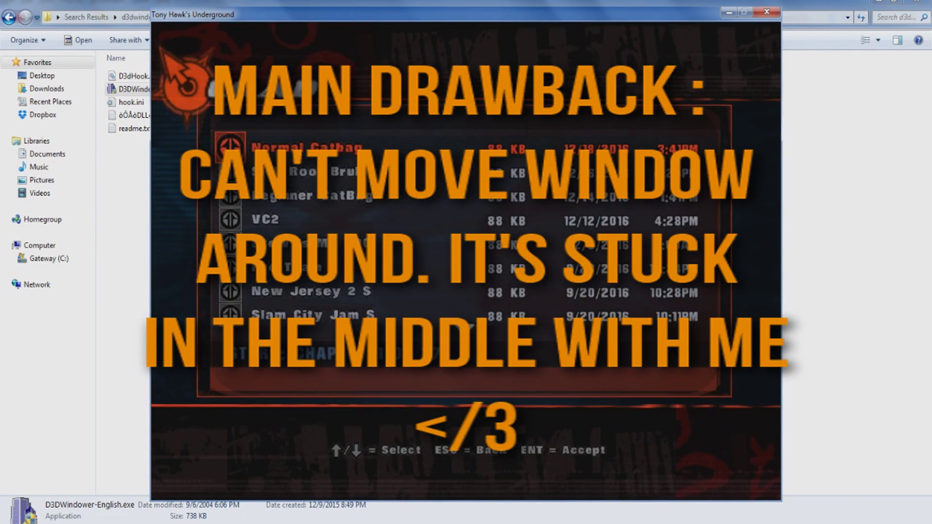
key("Return")
key("Return")
key("Return")
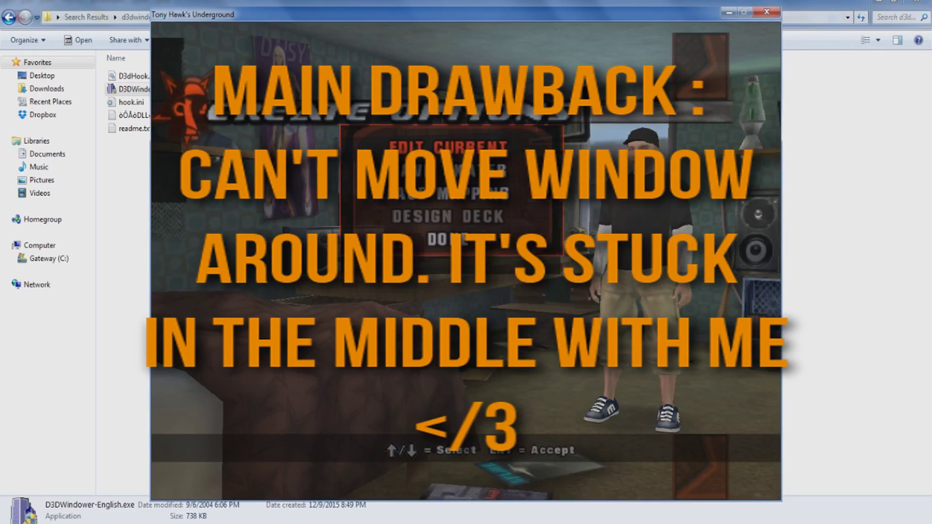
key("Return")
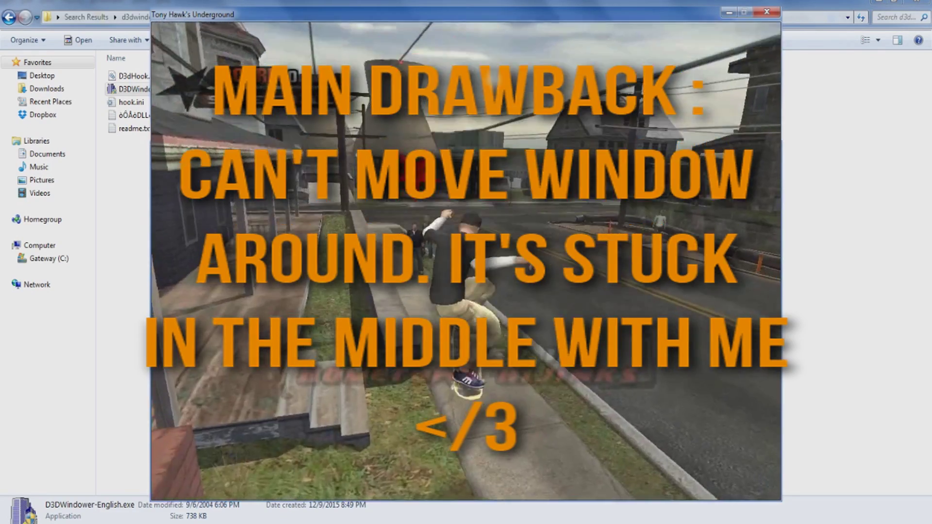
key("space")
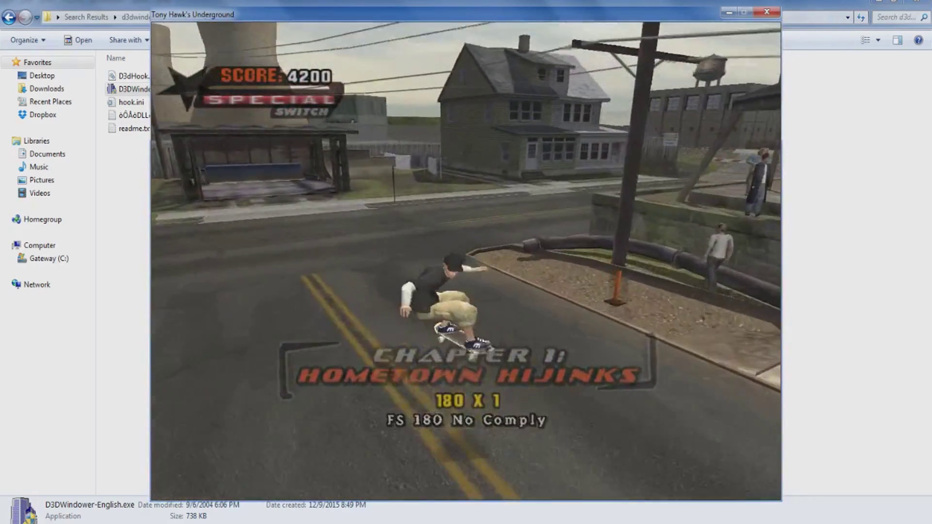
Step: Quit the current story session to the main menu and exit the game to Windows
key("Escape")
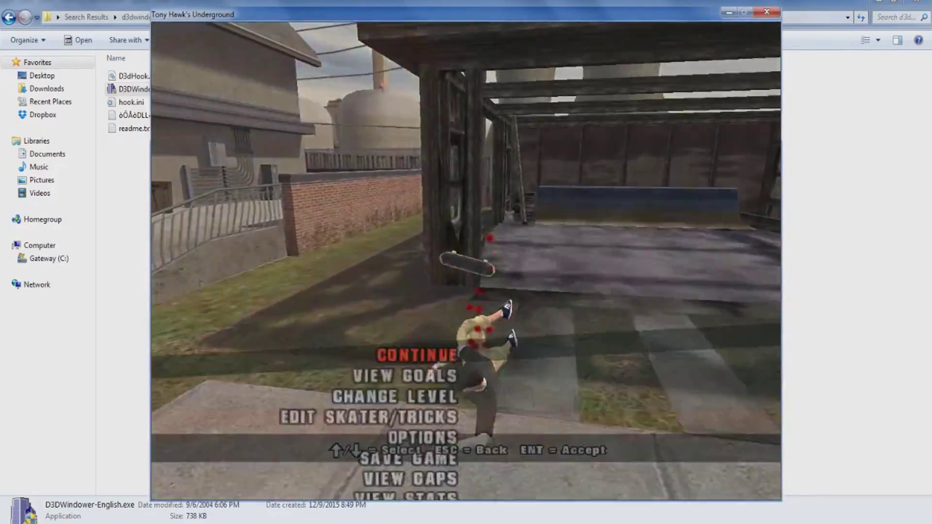
key("Up")
key("Return")
key("Return")
key("Up")
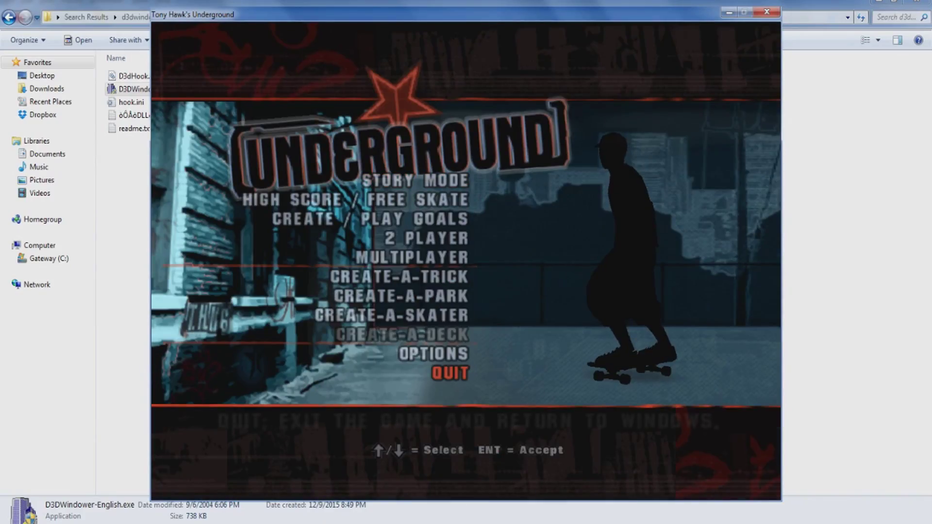
key("Return")
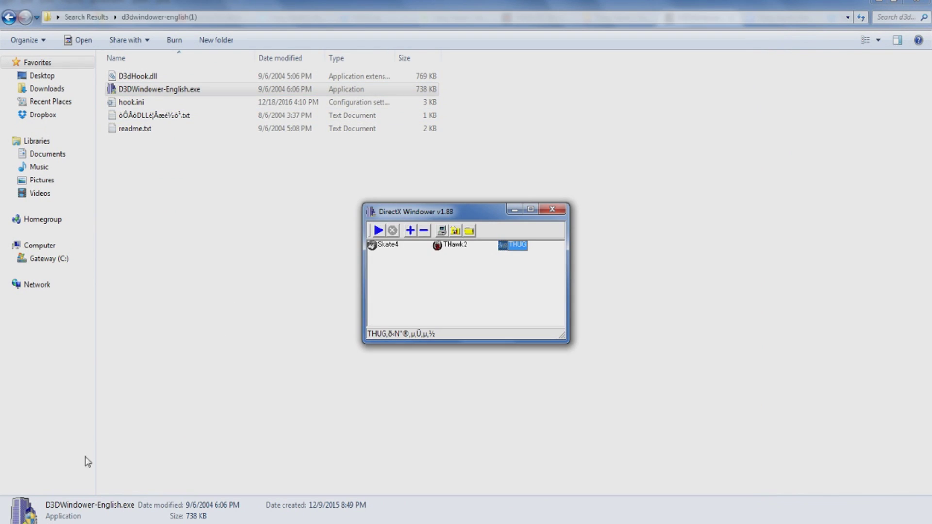
Step: Browse the C: drive to Program Files (x86), Activision, Tony Hawk's Underground, and open its Game folder
key("super")
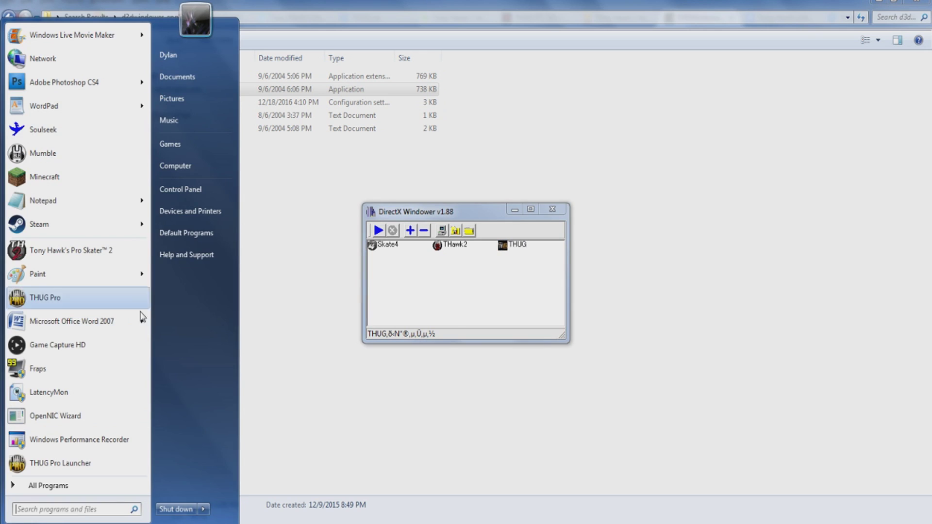
left_click(214, 161)
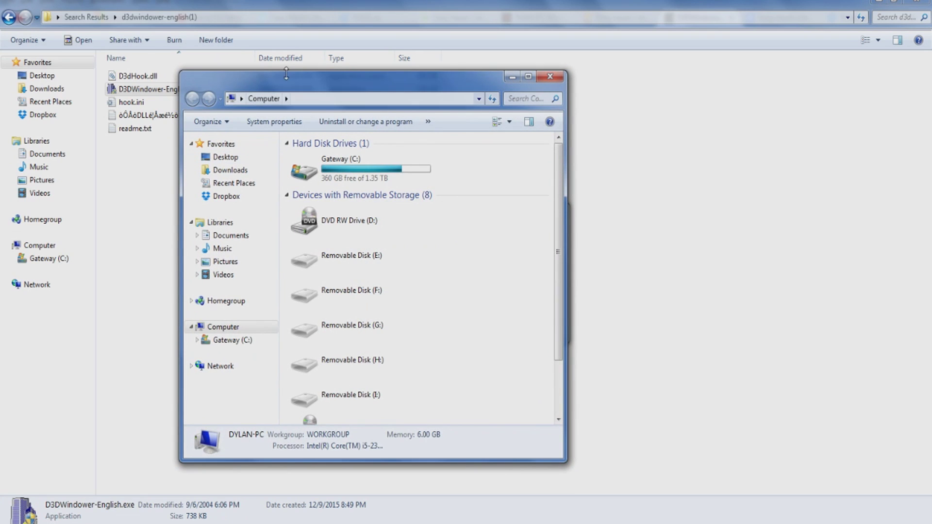
left_click(286, 100)
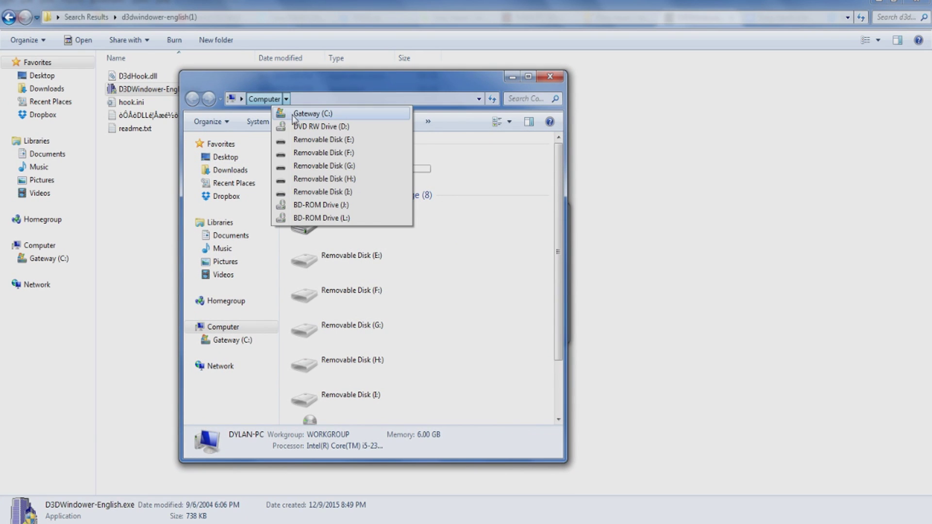
left_click(310, 114)
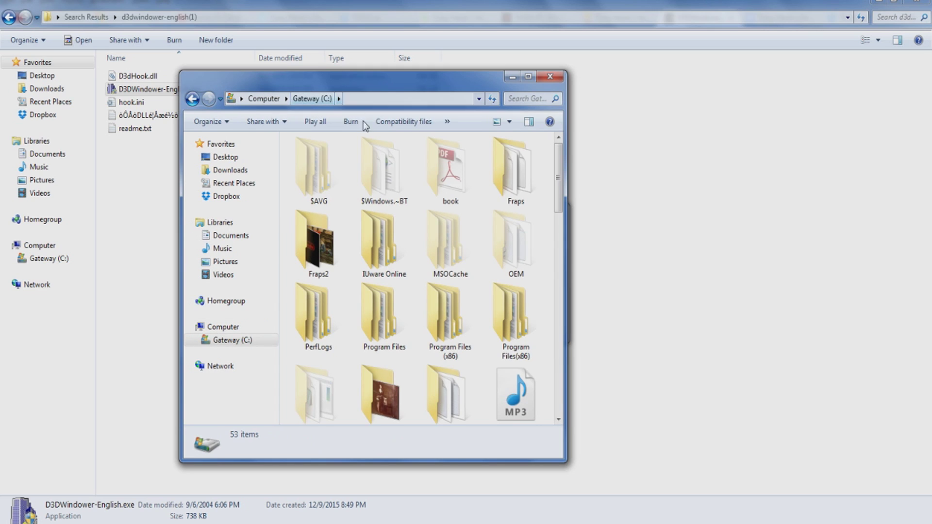
double_click(438, 306)
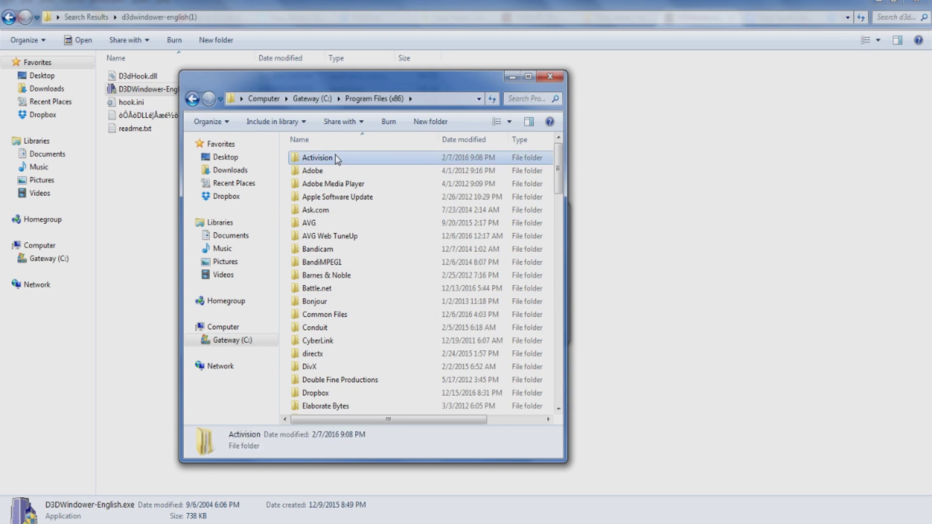
double_click(333, 157)
double_click(339, 184)
double_click(328, 171)
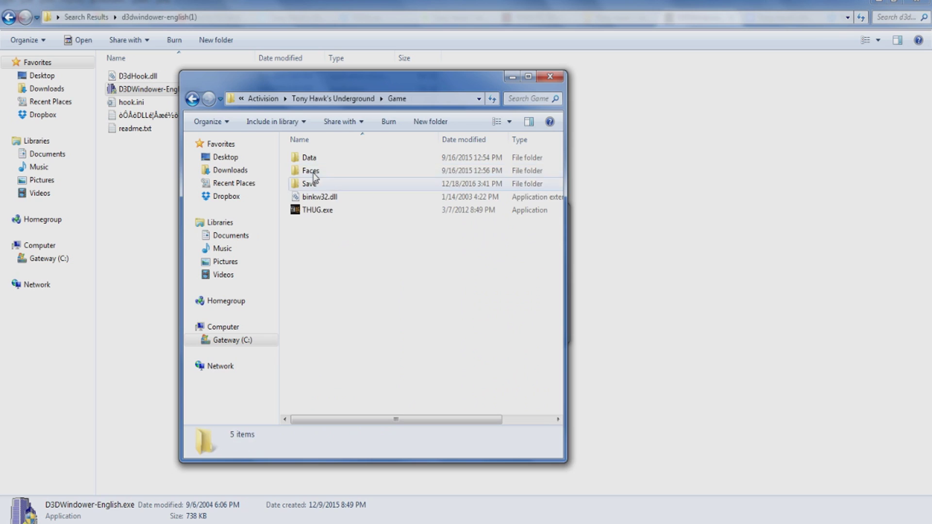
Step: Review the keyboard and gamepad bindings in the game's Launcher.exe, close it, and return to the Game folder
key("BackSpace")
double_click(340, 212)
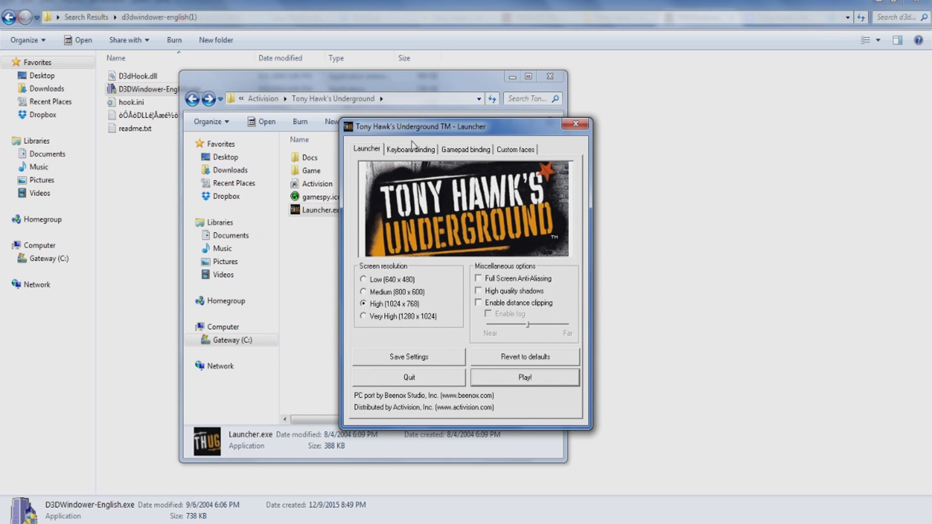
left_click(415, 151)
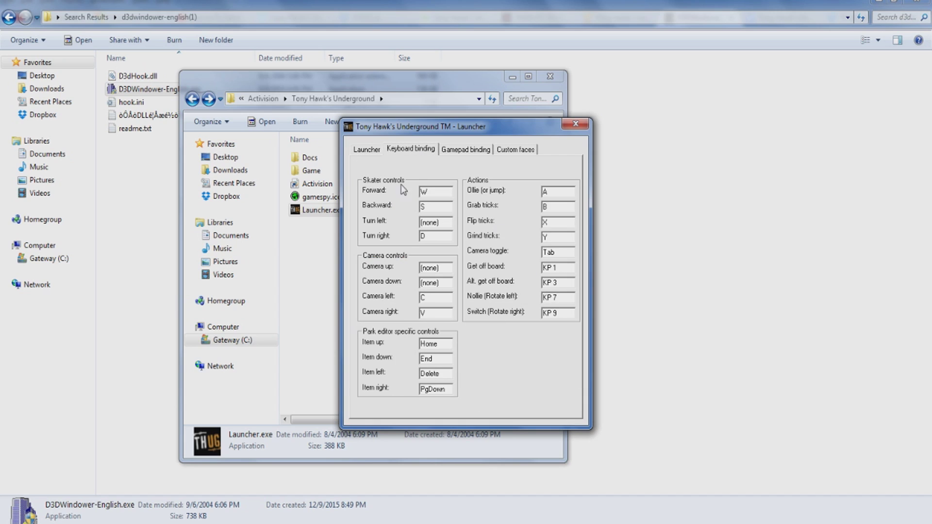
left_click(454, 151)
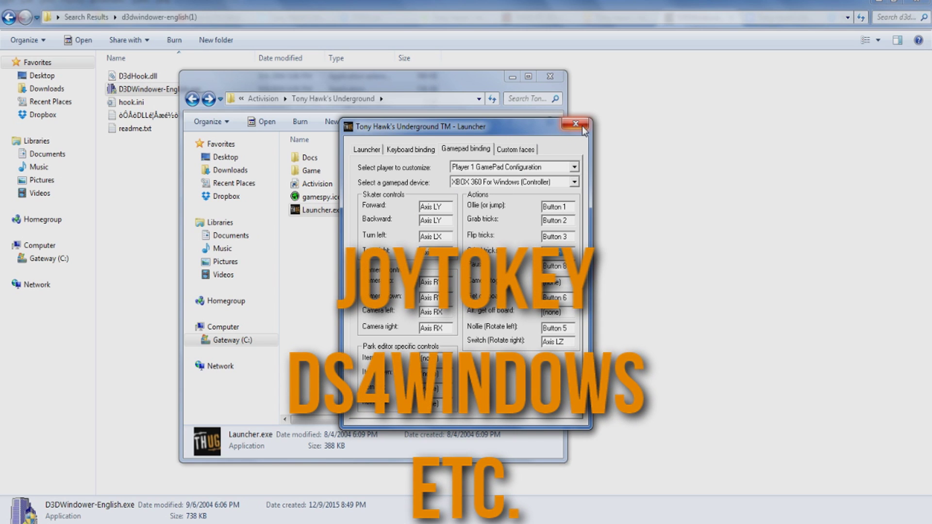
left_click(576, 123)
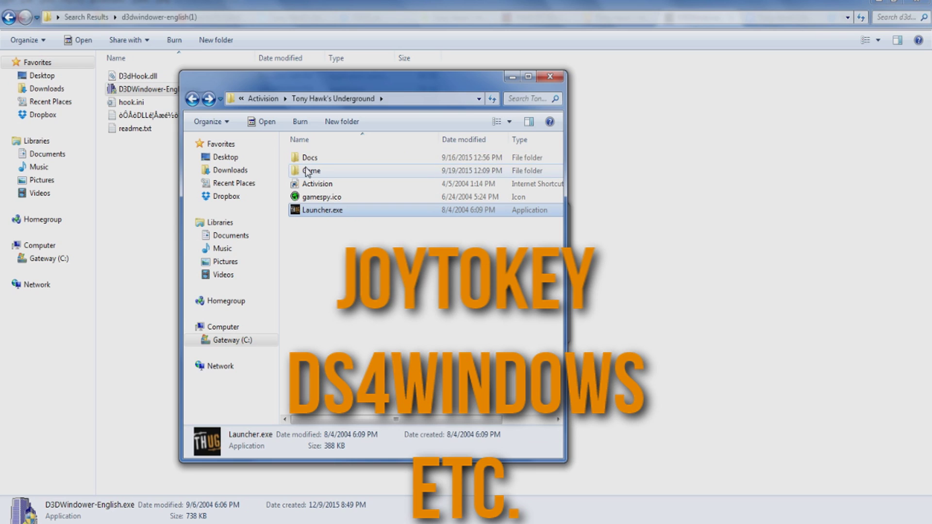
double_click(454, 170)
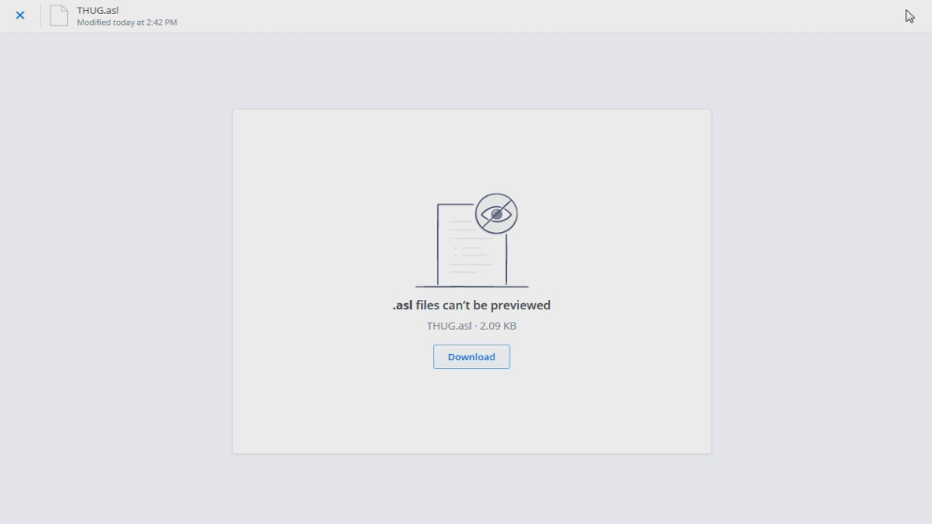
Step: Find LiveSplit on the computer, run it as administrator, and open its Splits Editor
key("super")
type("livesplit")
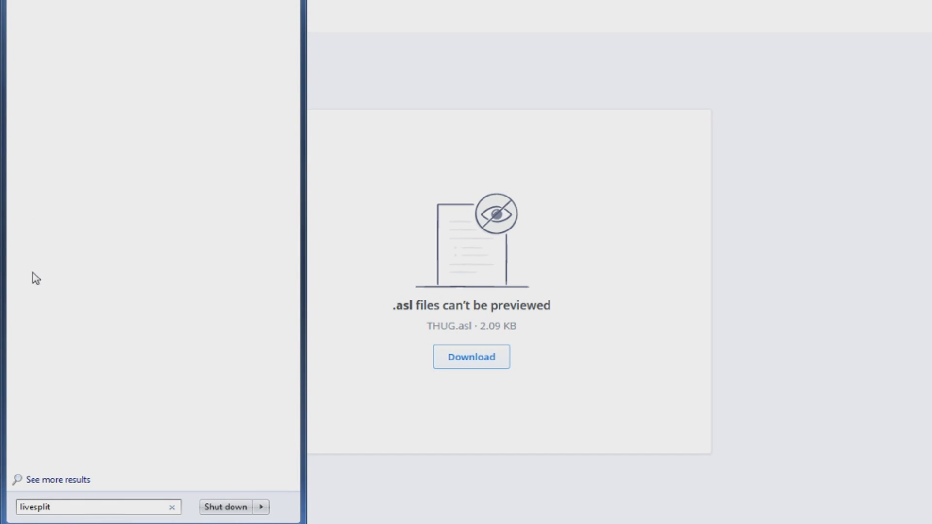
right_click(73, 5)
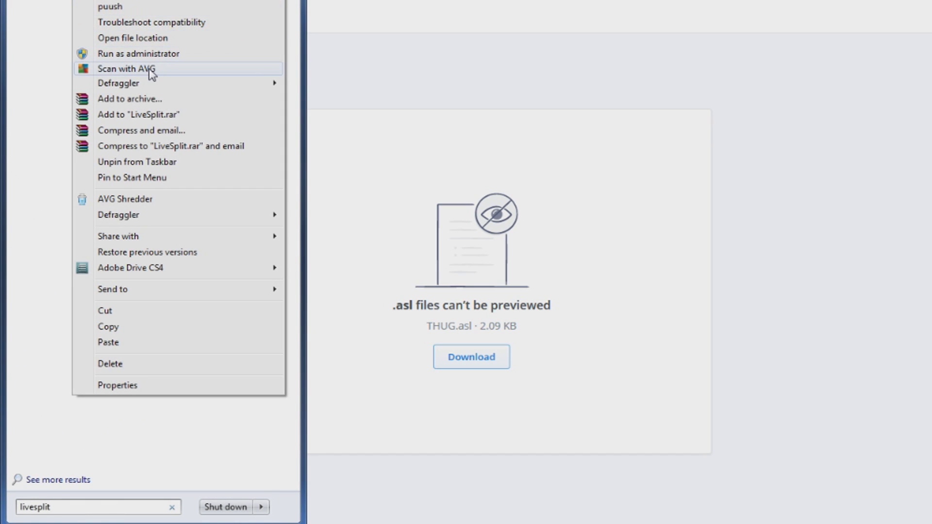
left_click(158, 53)
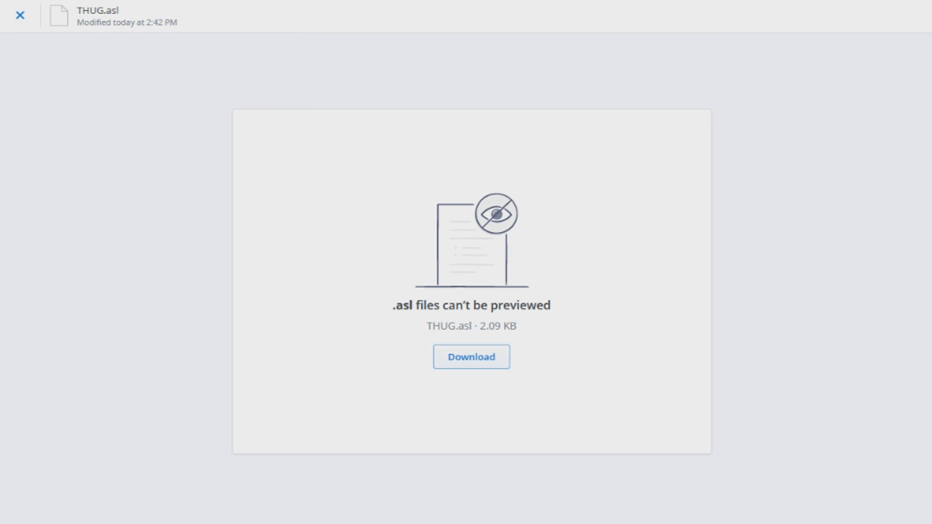
right_click(802, 191)
left_click(818, 196)
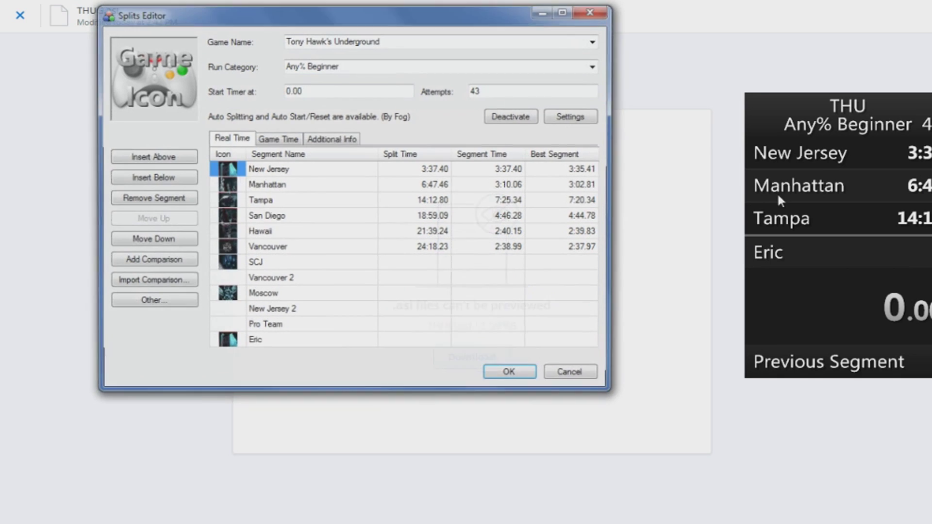
Step: Look over the segment names in the Any% Beginner splits, including New Jersey and Manhattan
left_click(331, 171)
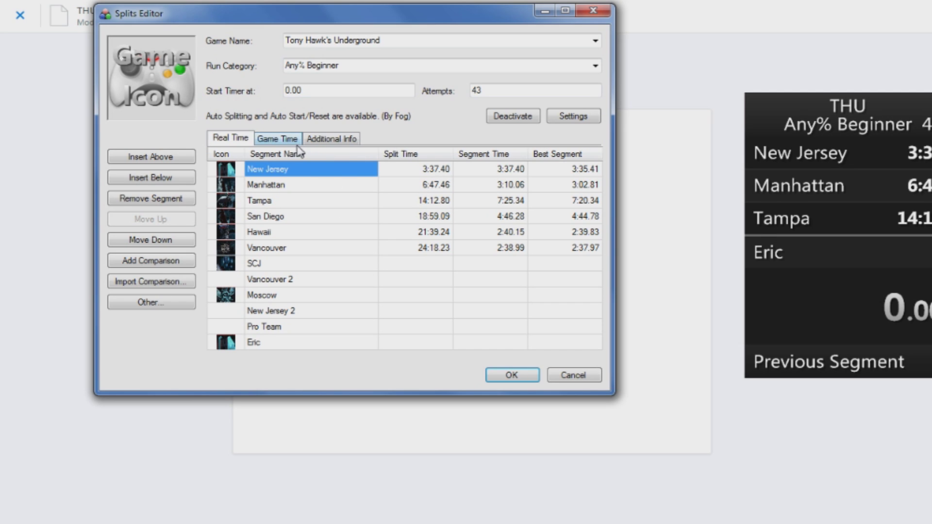
left_click(289, 187)
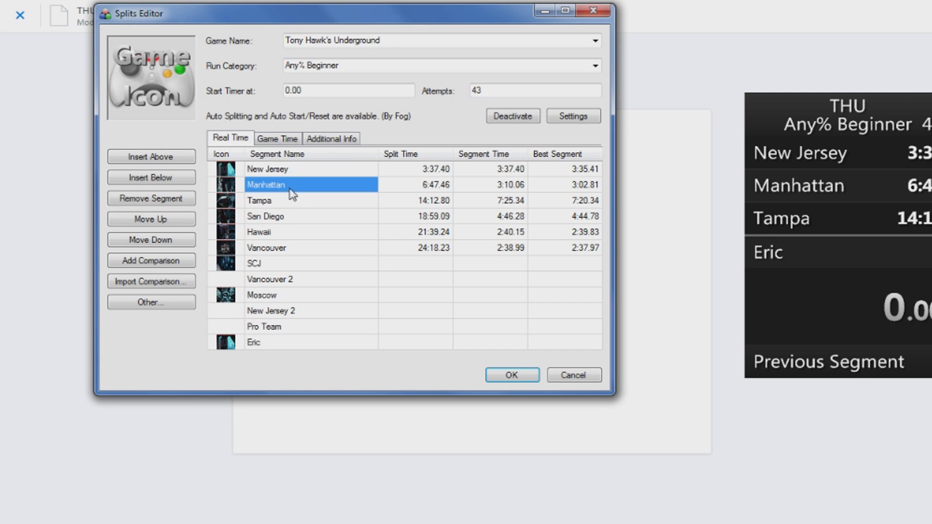
left_click(314, 187)
left_click(315, 186)
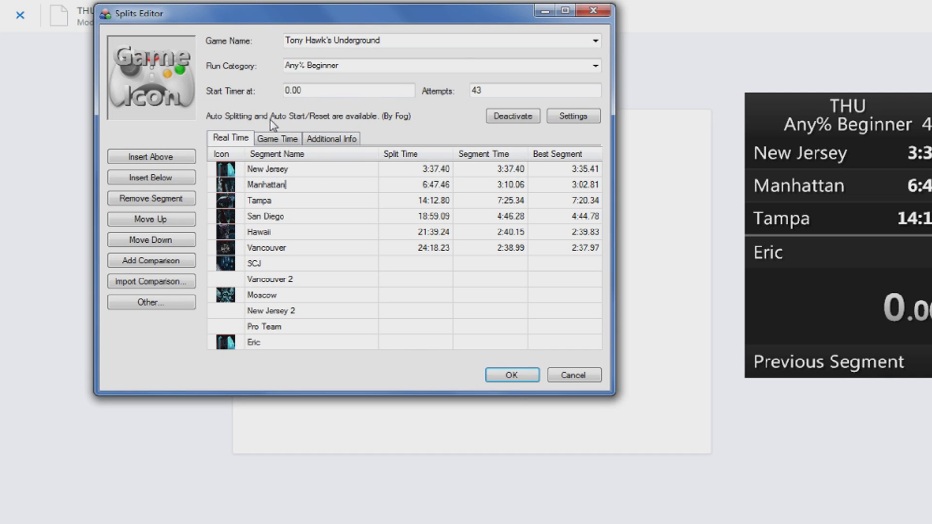
Step: Inspect the auto splitter's script path and its Start, Split and Reset options, leaving without changes
left_click(588, 119)
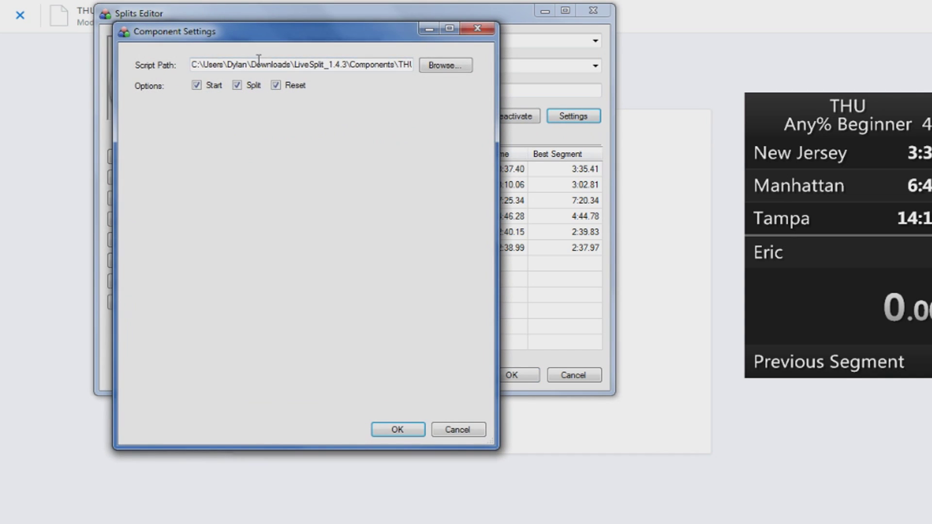
left_click_drag(252, 65, 416, 71)
left_click(384, 66)
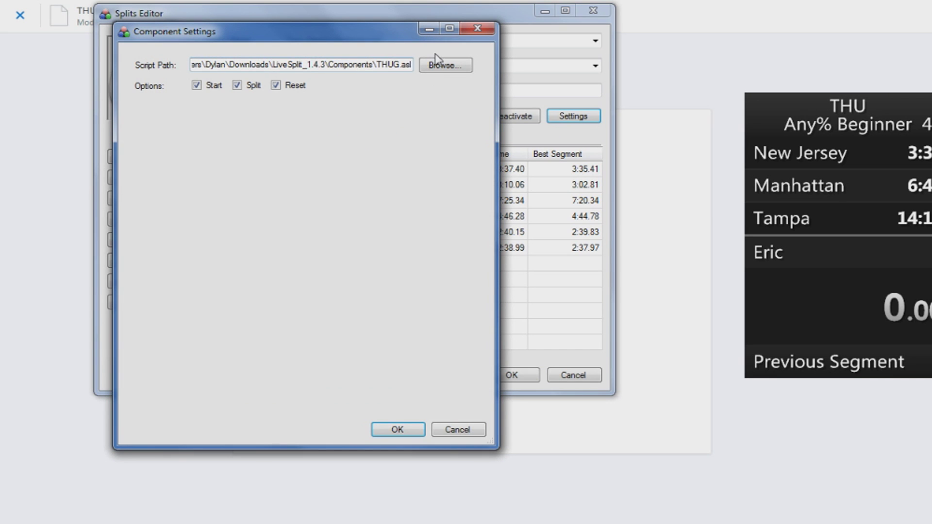
left_click(470, 430)
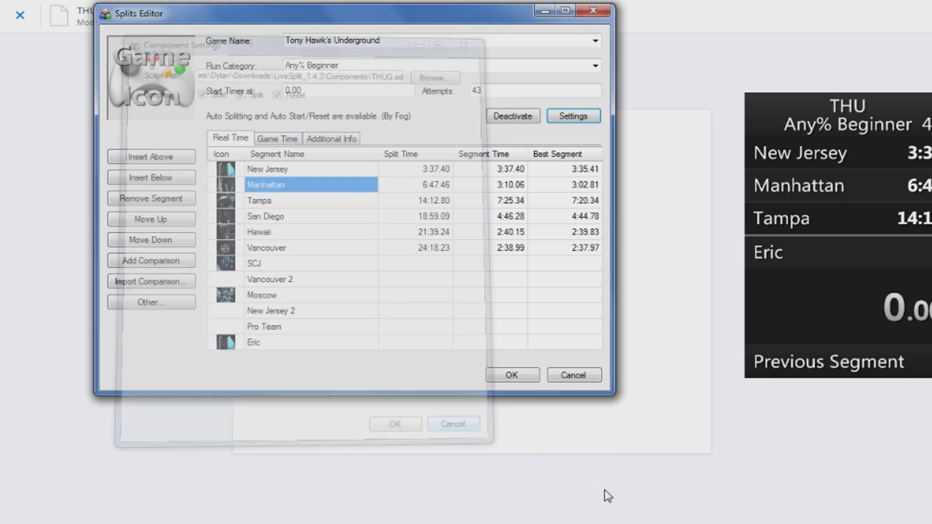
Step: Launch THUG from the DirectX Windower list and begin a Story Mode run with the LiveSplit timer showing
left_click(621, 519)
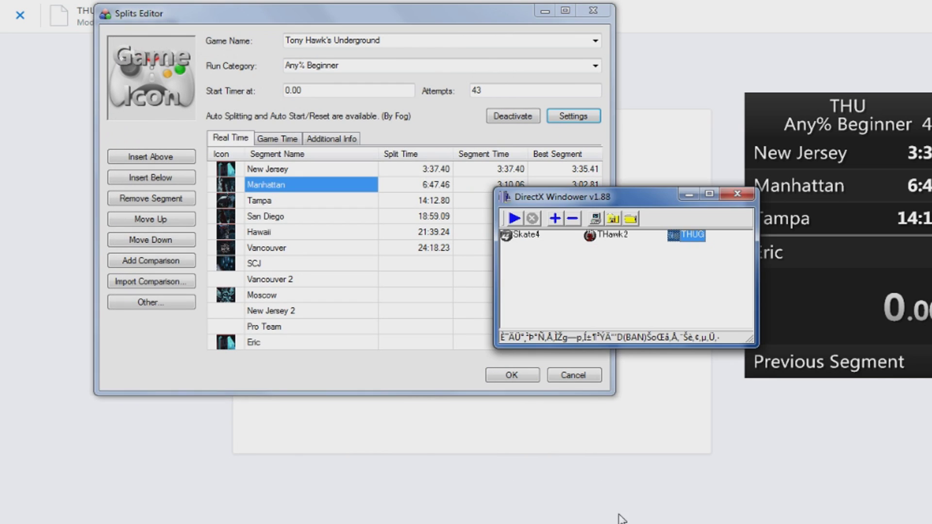
double_click(688, 235)
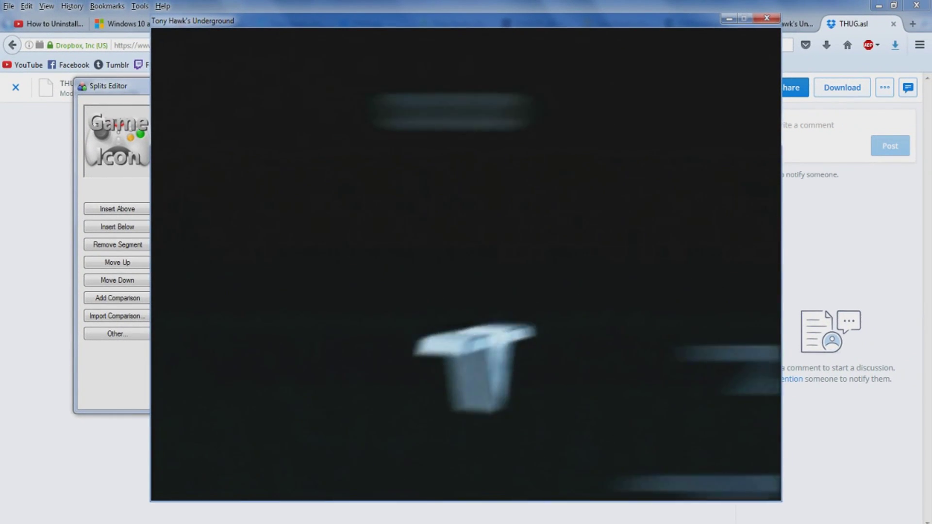
key("alt+Tab")
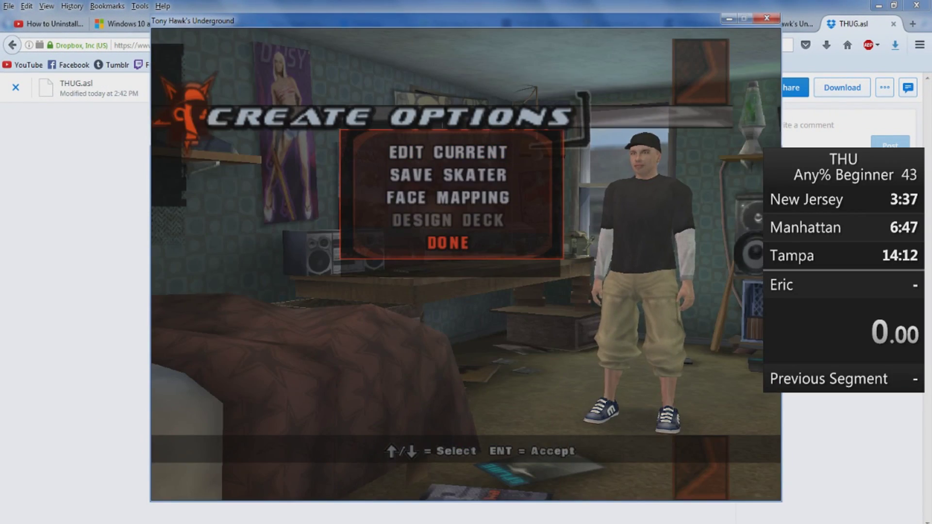
key("Return")
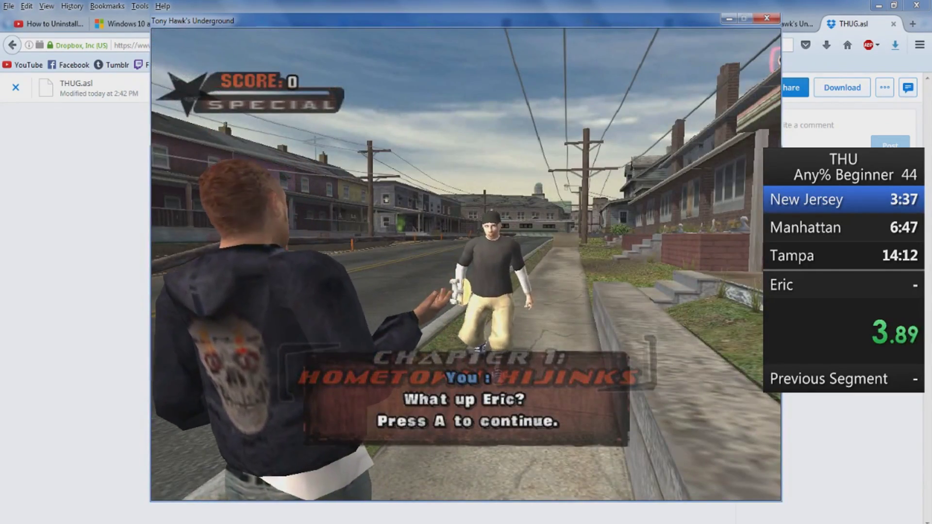
Step: Skip the opening dialogue with Eric and climb toward the first skateboard part
key("a")
key("a")
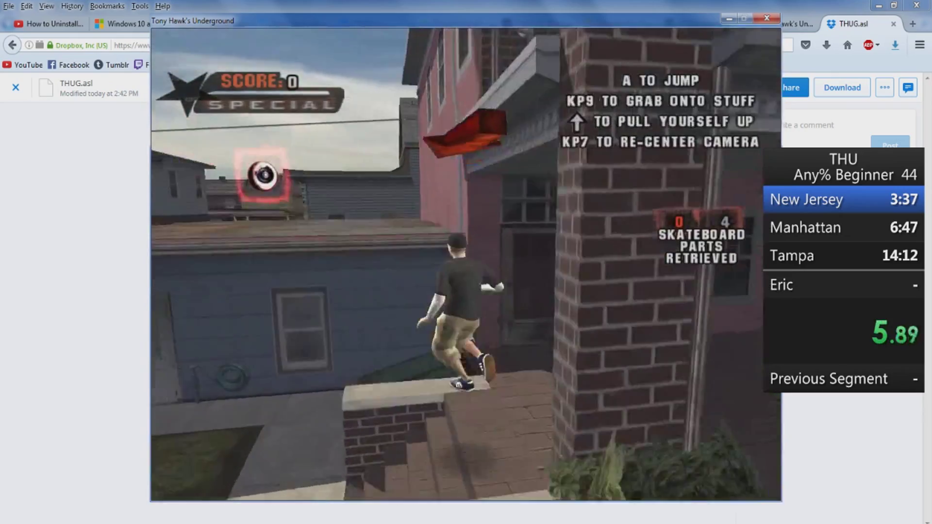
key("a")
key("KP_9")
key("Up")
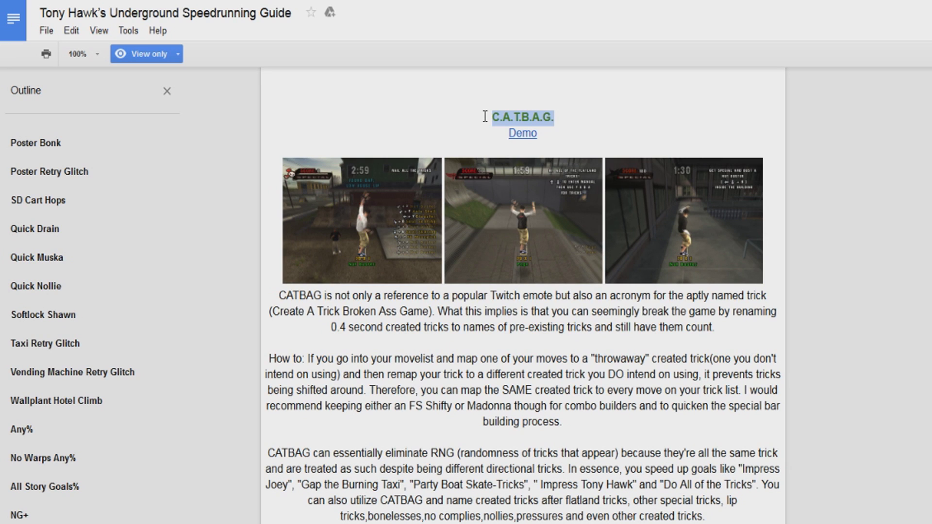
Step: Switch to the Tony Hawk's Underground Speedrunning Guide and read its C.A.T.B.A.G. section
scroll(572, 194, "up", 6)
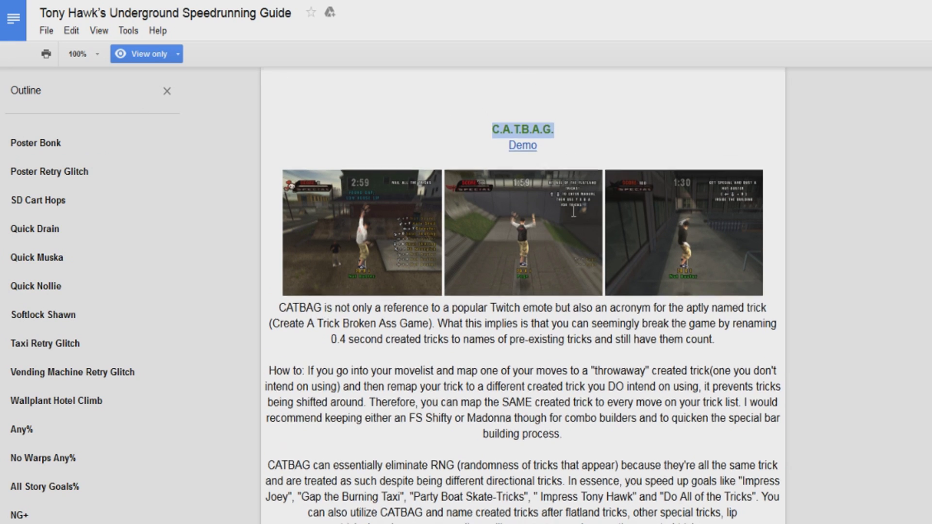
Step: Look over the guide's Trash Slap section and return to the C.A.T.B.A.G. section
scroll(573, 211, "up", 6)
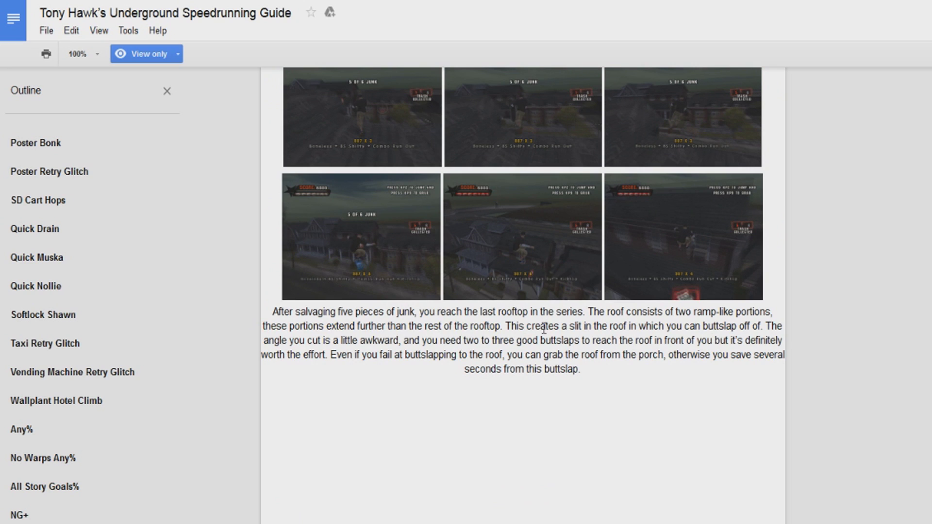
scroll(502, 183, "up", 3)
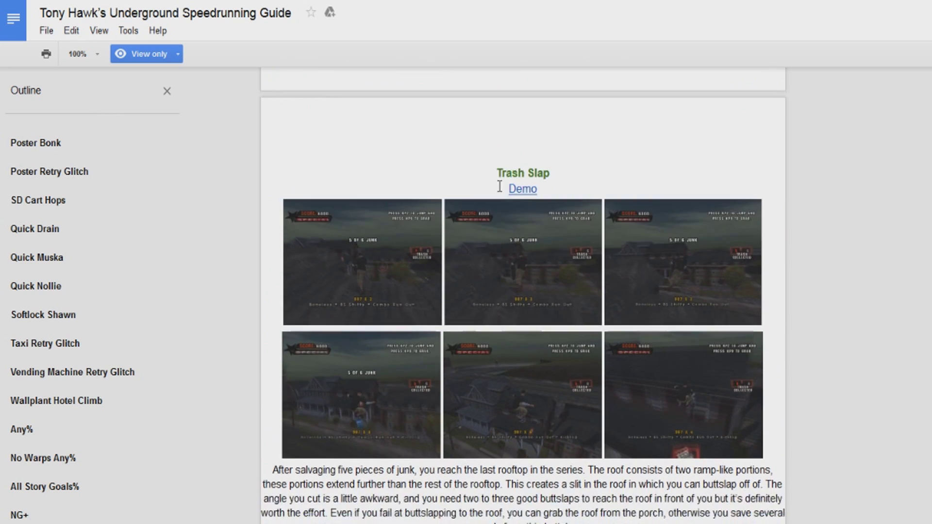
scroll(556, 94, "down", 2)
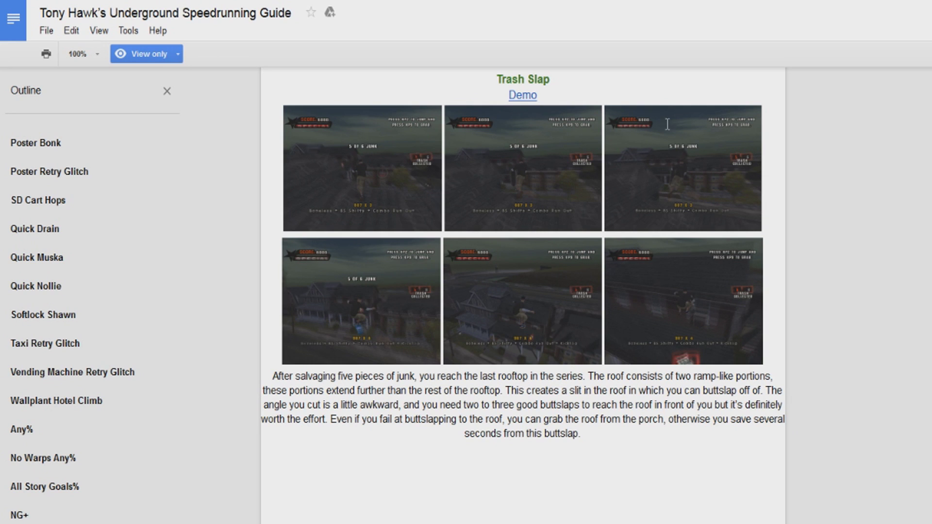
scroll(624, 264, "down", 6)
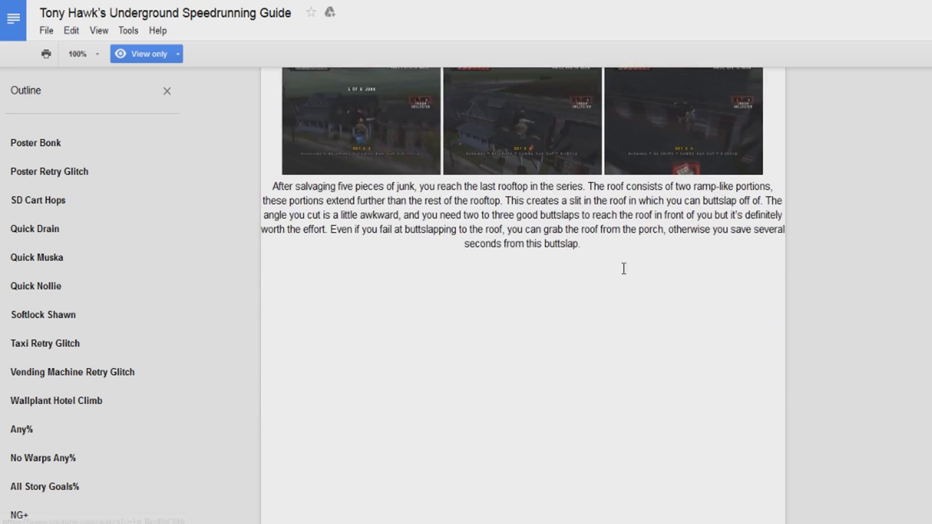
scroll(625, 290, "down", 10)
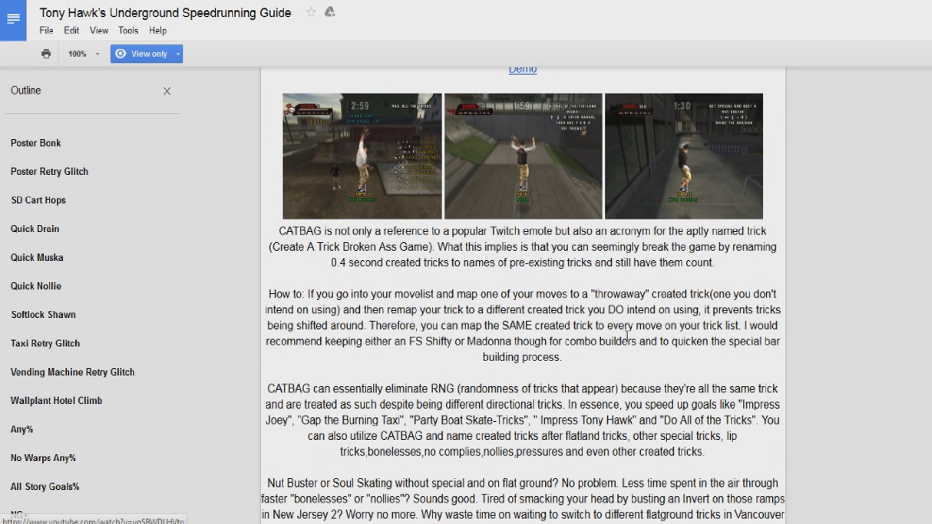
Step: Read the C.A.T.B.A.G. section, highlighting its heading and the words "0.4 second" in the explanation
scroll(527, 80, "up", 3)
triple_click(523, 181)
scroll(562, 157, "down", 1)
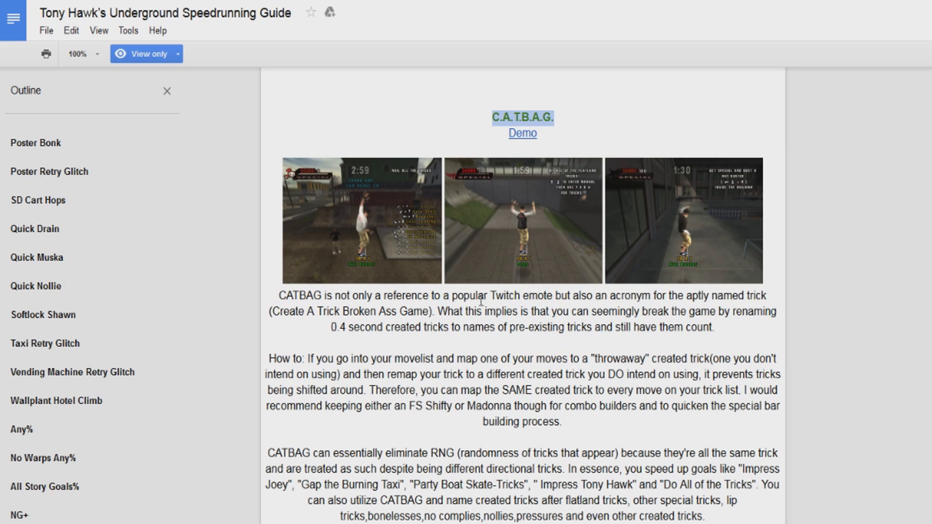
left_click_drag(332, 328, 384, 329)
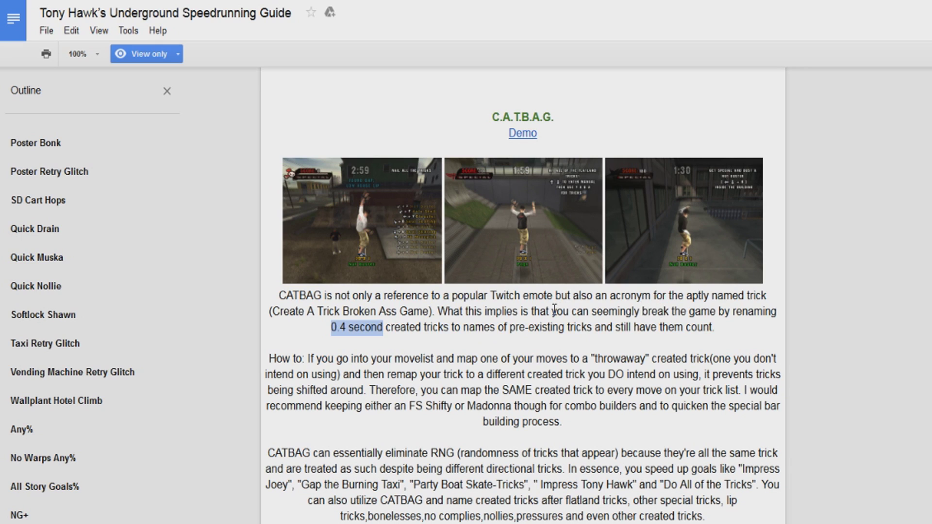
scroll(554, 309, "down", 1)
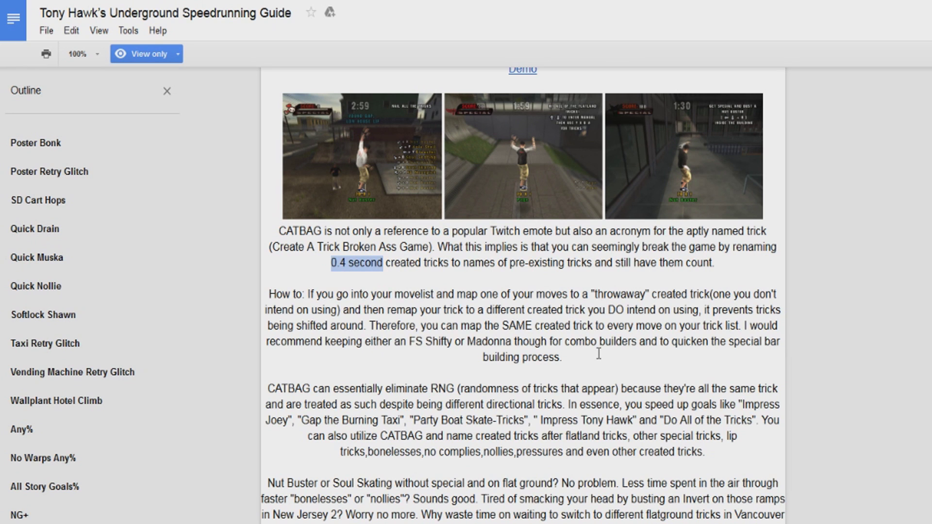
scroll(598, 351, "down", 1)
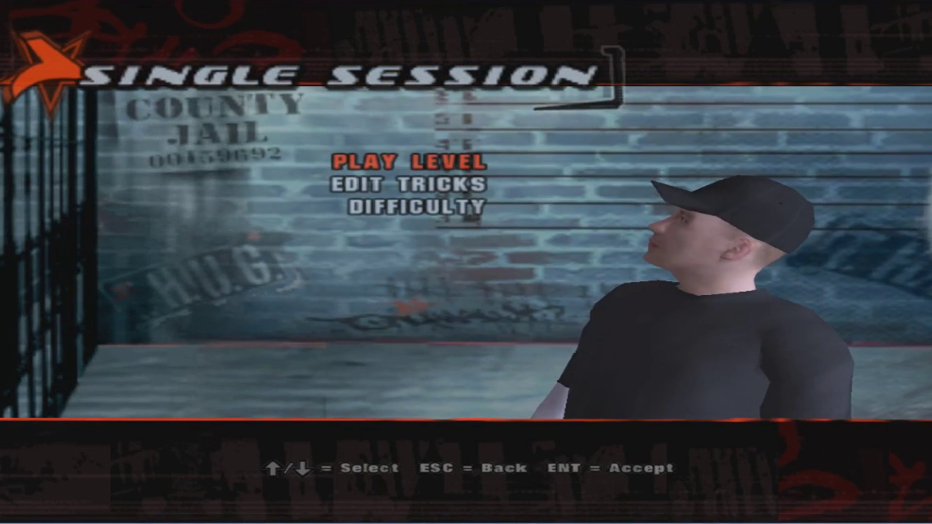
Step: Switch to the game and open Edit Tricks for the custom skater through High Score / Free Skate
key("Down")
key("Escape")
key("Down")
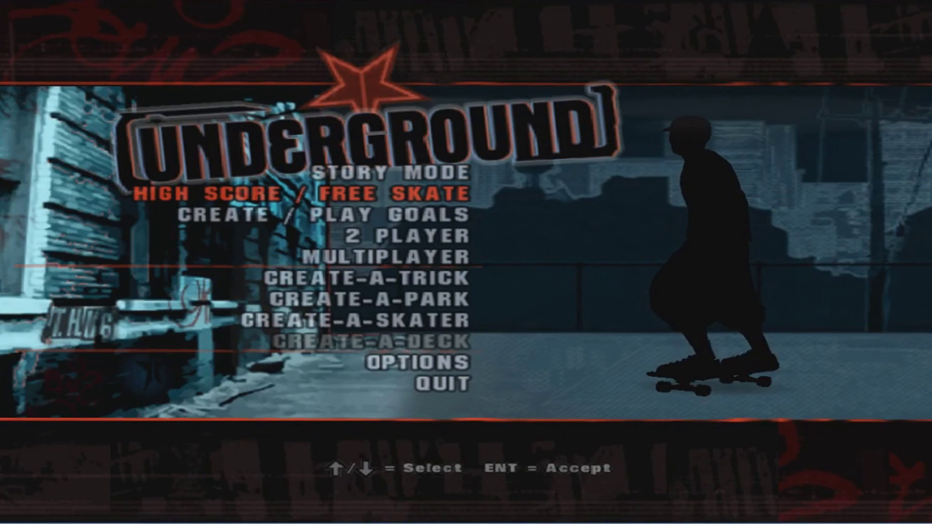
key("Return")
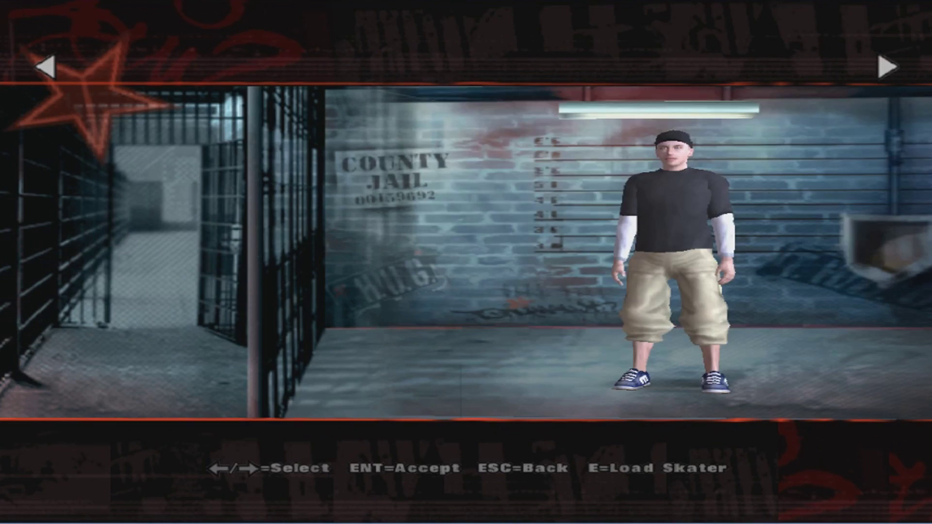
key("Return")
key("Return")
key("Down")
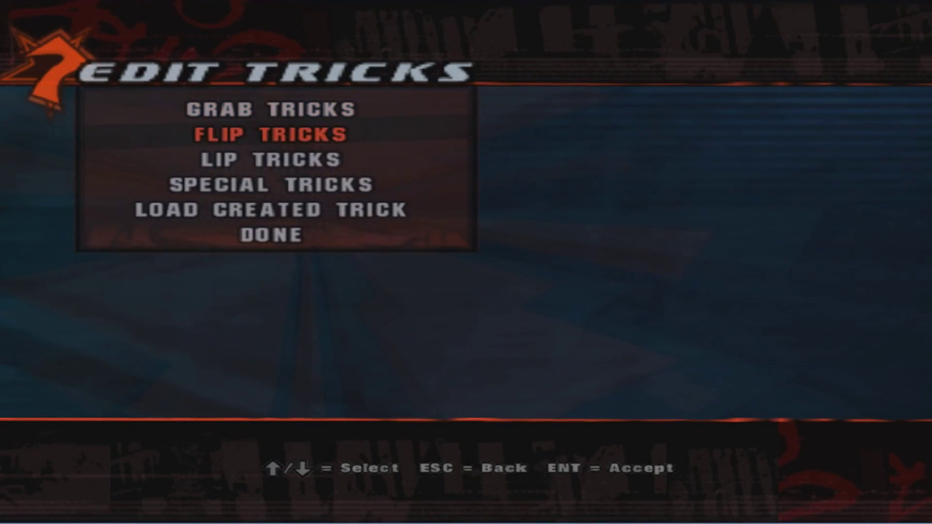
Step: Examine which tricks are mapped to the custom skater's grab combos
key("Down")
key("Down")
key("Up")
key("Up")
key("Up")
key("Return")
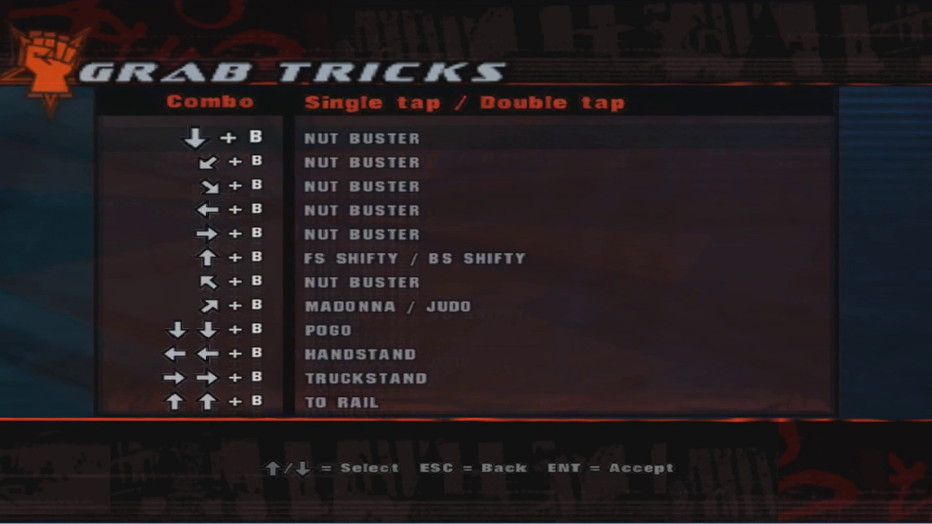
key("Down")
key("Down")
key("Escape")
Step: Examine the custom skater's lip tricks, going through every direction combo in the list
key("Down")
key("Down")
key("Return")
key("Down")
key("Down")
key("Down")
key("Down")
key("Down")
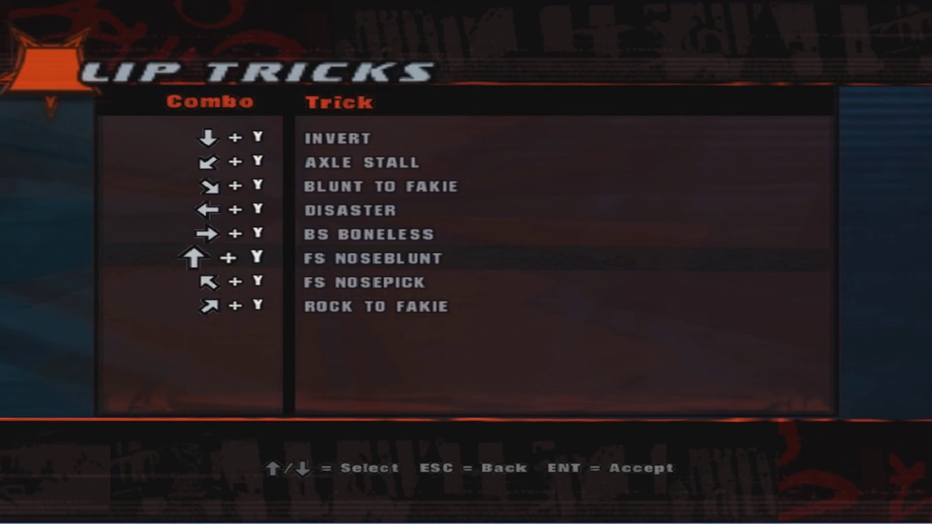
key("Down")
key("Down")
key("Up")
key("Up")
key("Up")
key("Up")
key("Up")
key("Up")
key("Down")
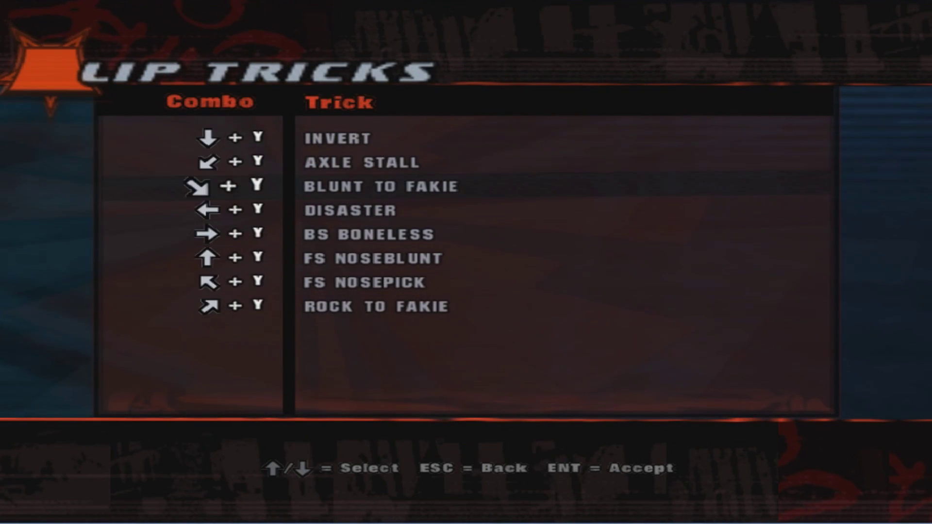
key("Down")
key("Down")
key("Down")
key("Down")
key("Down")
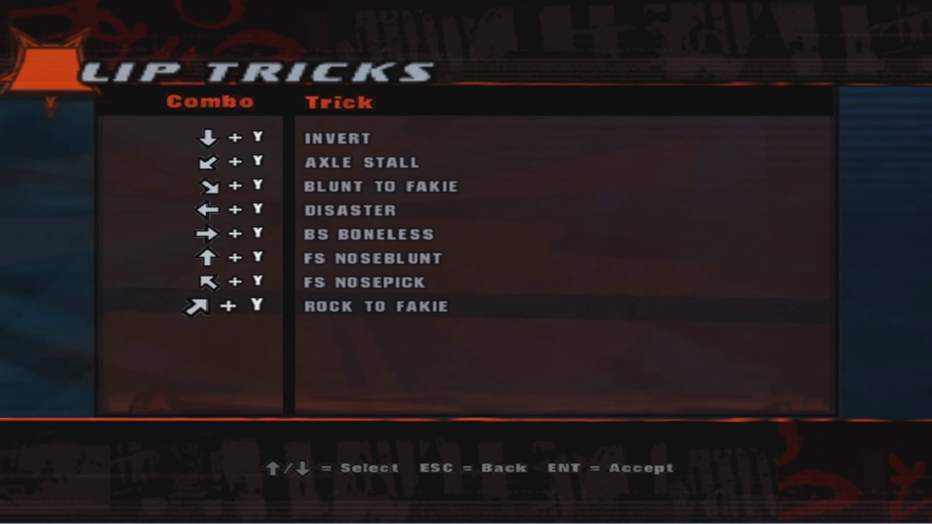
key("Escape")
Step: Review the FS Shifty / BS Shifty and Madonna / Judo entries among the custom skater's grab tricks
key("Return")
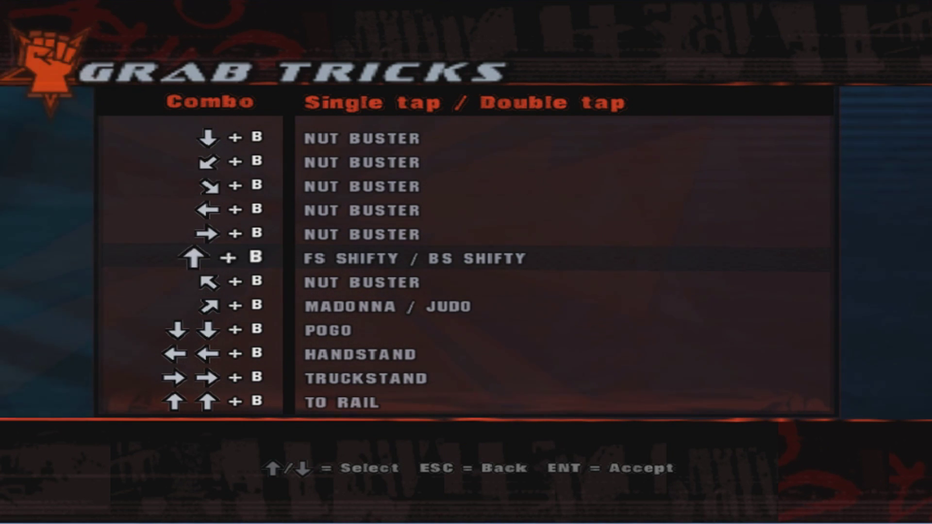
key("Down")
key("Down")
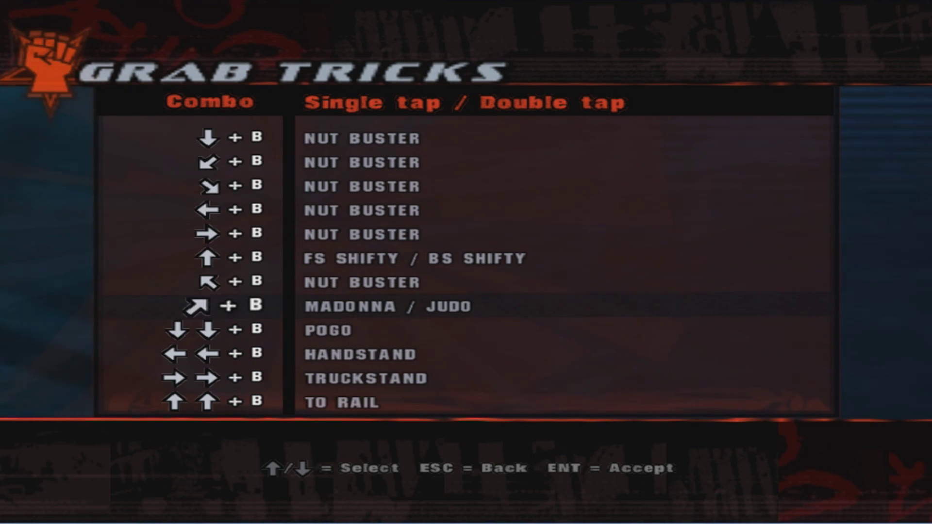
key("Escape")
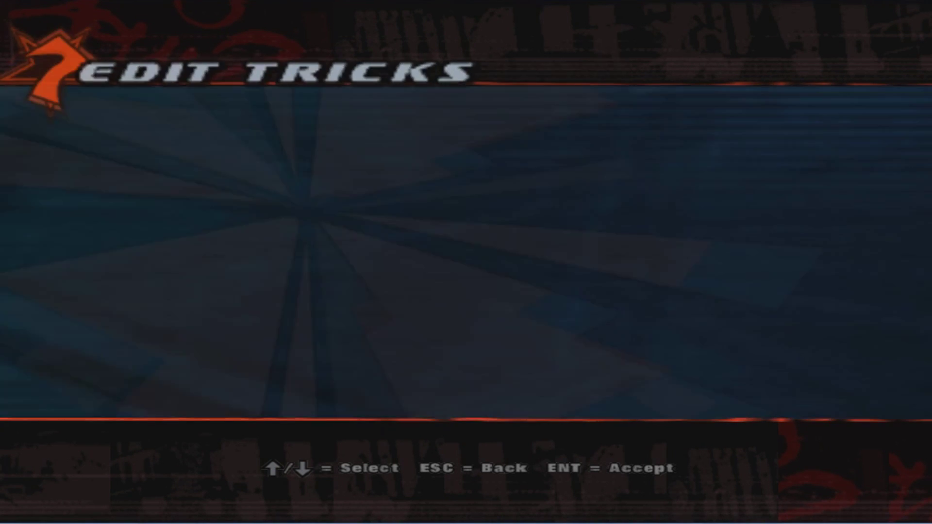
Step: Inspect the created tricks assigned to the double-direction grab combos, from Pogo through To Rail
key("Up")
key("Return")
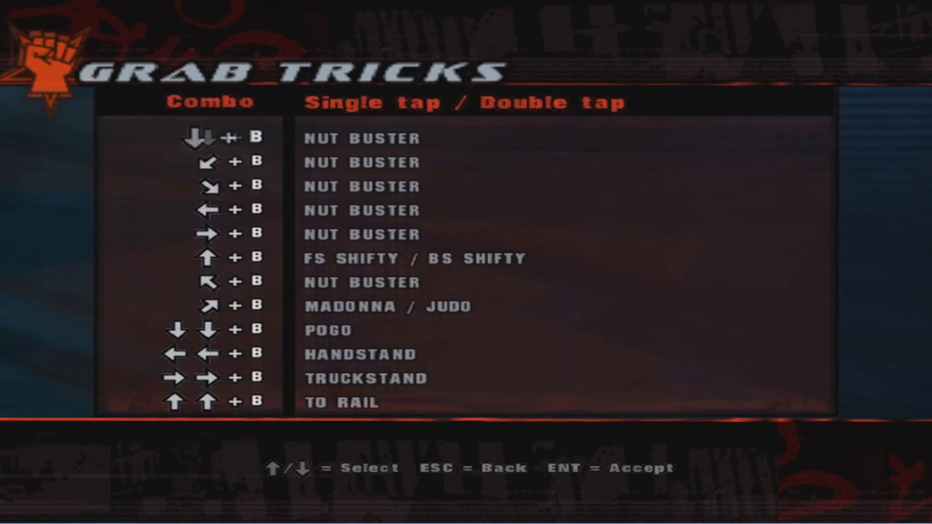
key("Down")
key("Down")
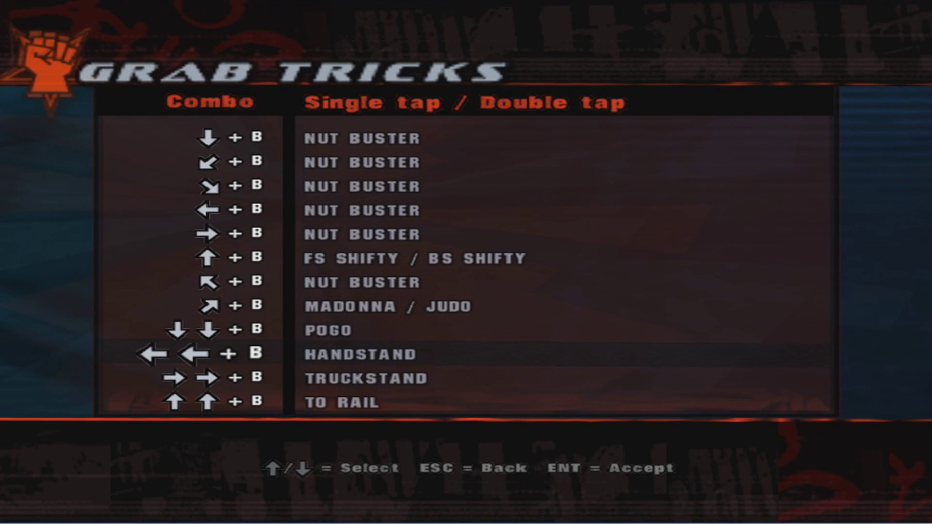
key("Down")
key("Up")
key("Up")
key("Down")
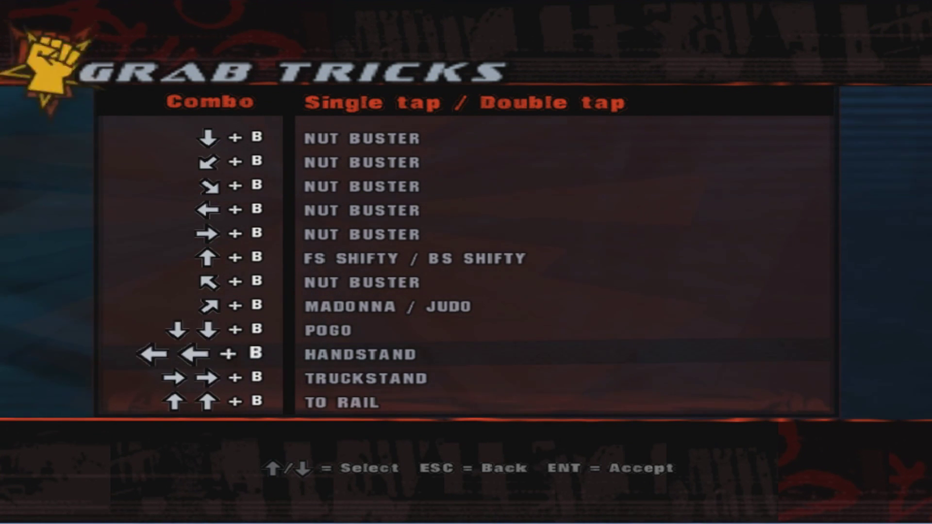
key("Down")
key("Down")
key("Up")
key("Up")
key("Up")
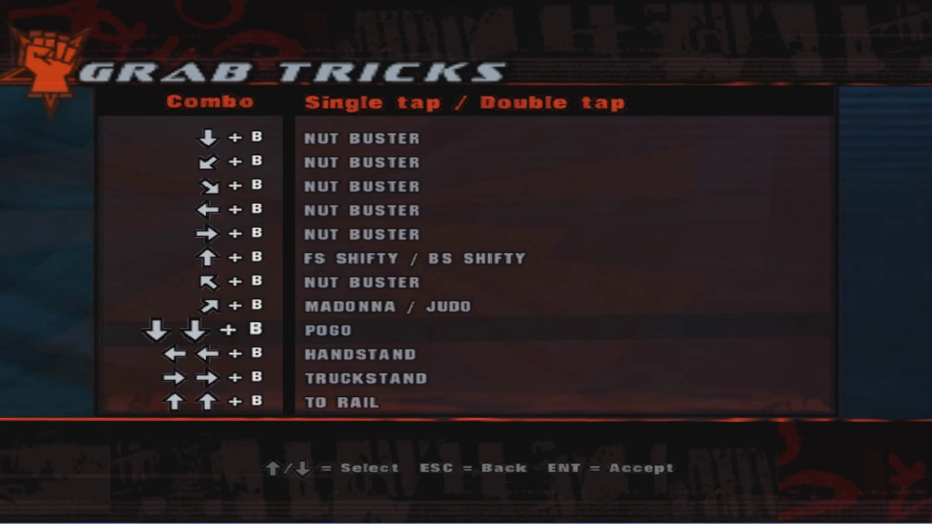
key("Escape")
Step: Examine the custom skater's flip tricks, including those on the double-direction combos
key("Down")
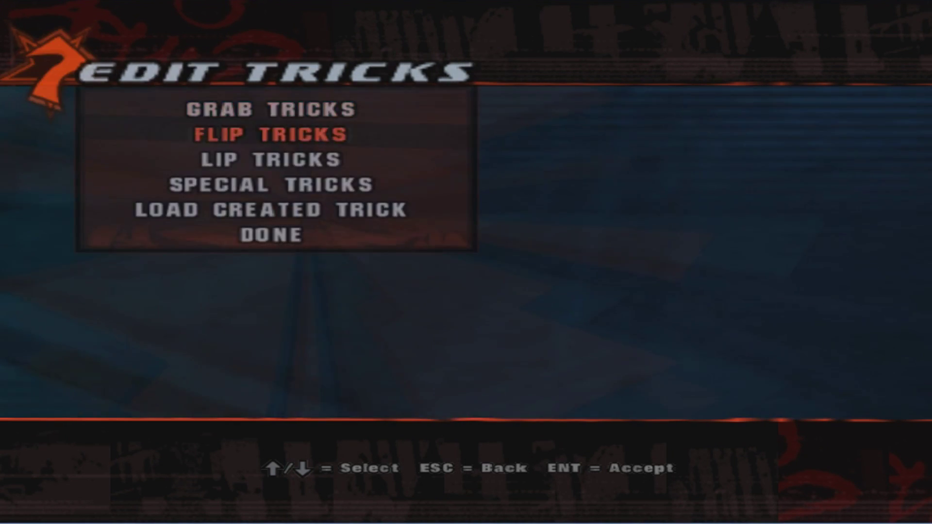
key("Return")
key("Down")
key("Down")
key("Down")
key("Down")
key("Down")
key("Down")
key("Down")
key("Down")
key("Down")
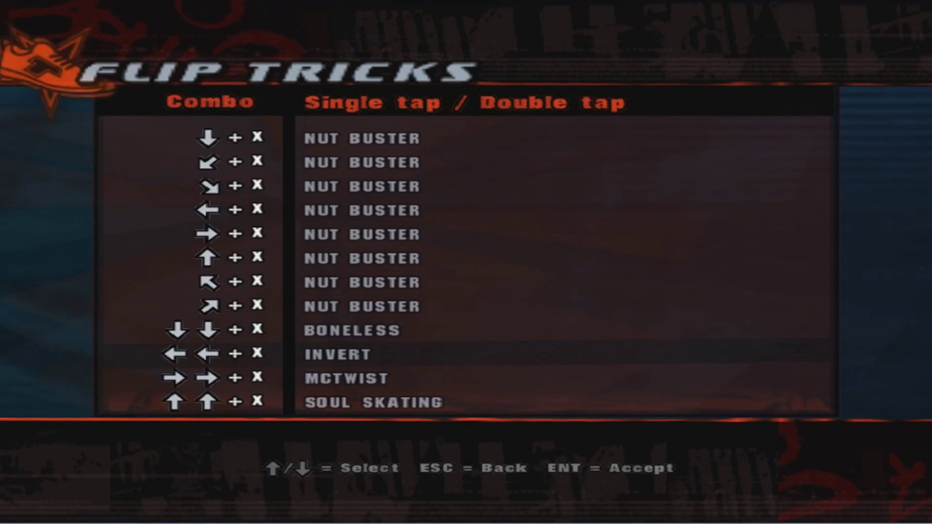
key("Down")
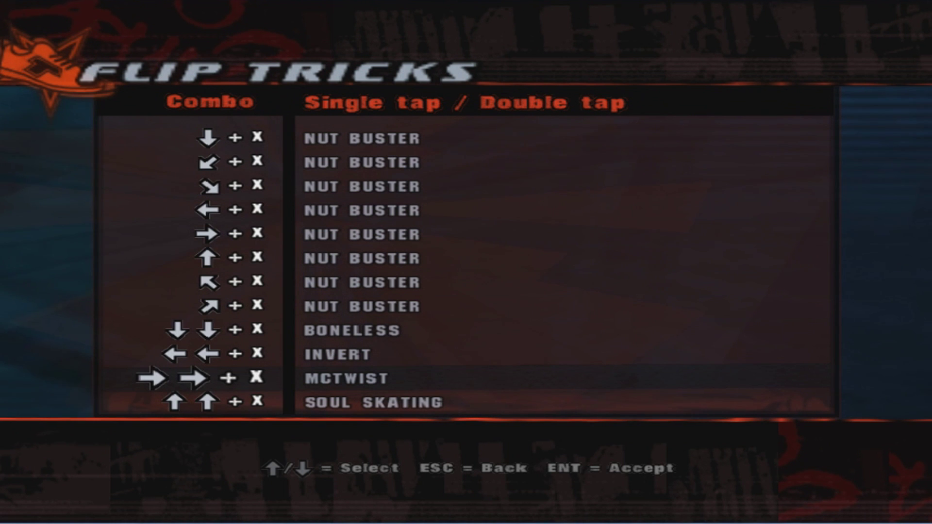
key("Escape")
Step: Check the custom skater's three special tricks and their combos
key("Down")
key("Down")
key("Return")
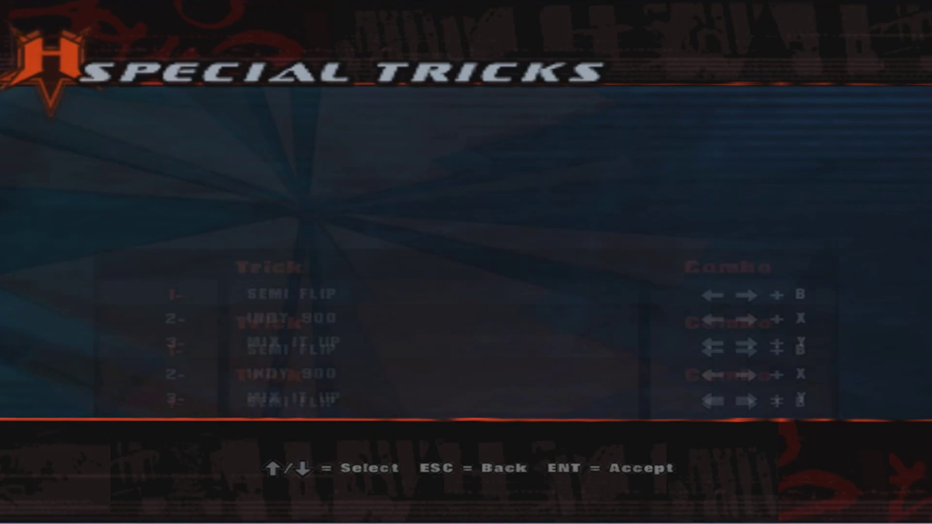
key("Down")
key("Down")
key("Up")
key("Up")
key("Down")
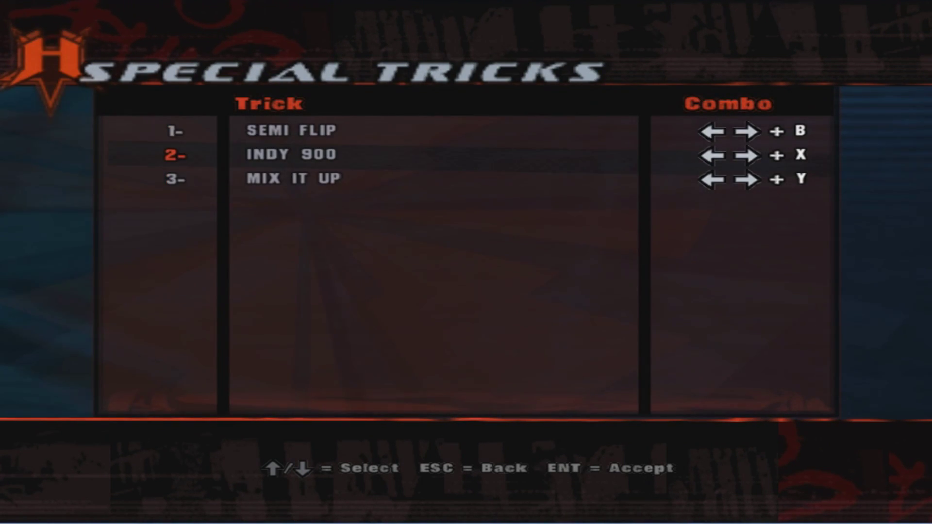
key("Down")
key("Down")
key("Down")
key("Down")
key("Escape")
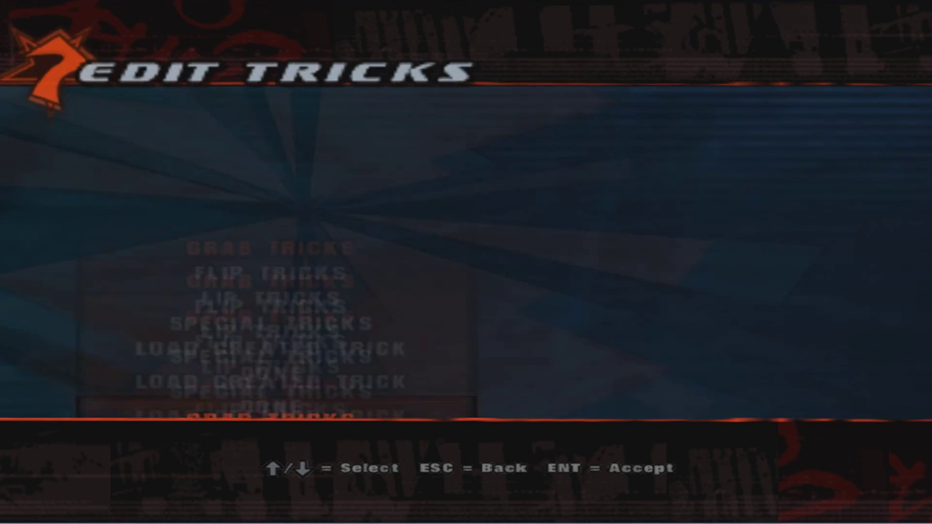
Step: Return to skater selection, choose a pro skater past Bam Margera and open that skater's Grab Tricks list
key("Escape")
key("Escape")
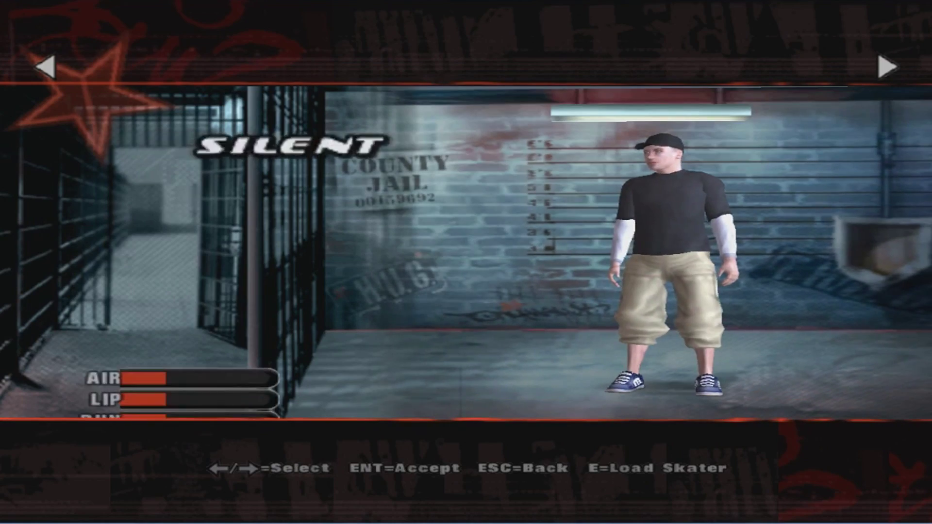
key("Right")
key("Right")
key("Right")
key("Right")
key("Right")
key("Right")
key("Right")
key("Right")
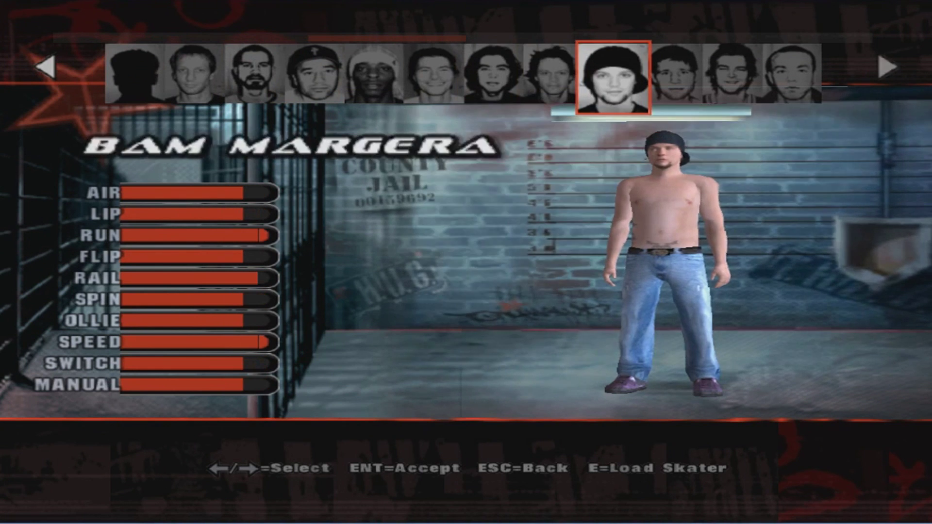
key("Right")
key("Right")
key("Return")
key("Down")
key("Return")
key("Down")
key("Up")
key("Return")
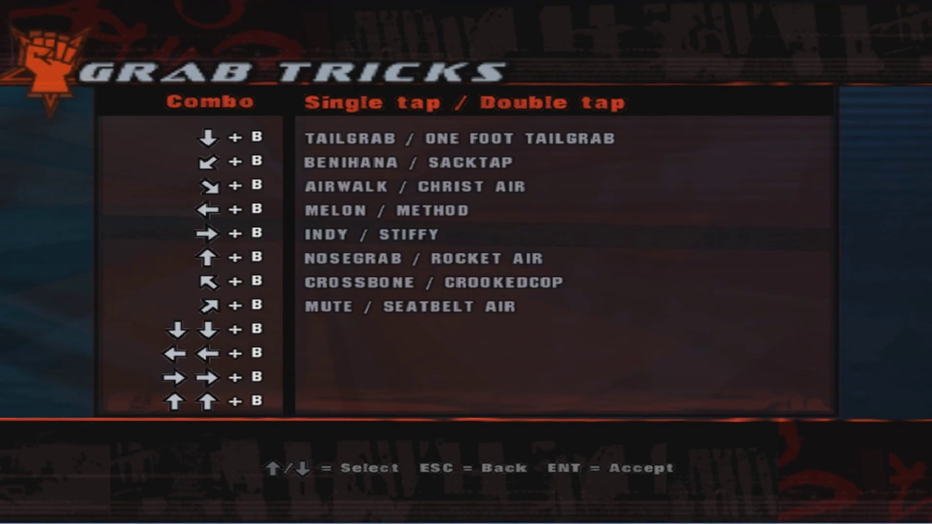
Step: Assign the created trick Soul Skating to the pro skater's single up-direction grab combo
key("Down")
key("Down")
key("Down")
key("Down")
key("Down")
key("Down")
key("Up")
key("Return")
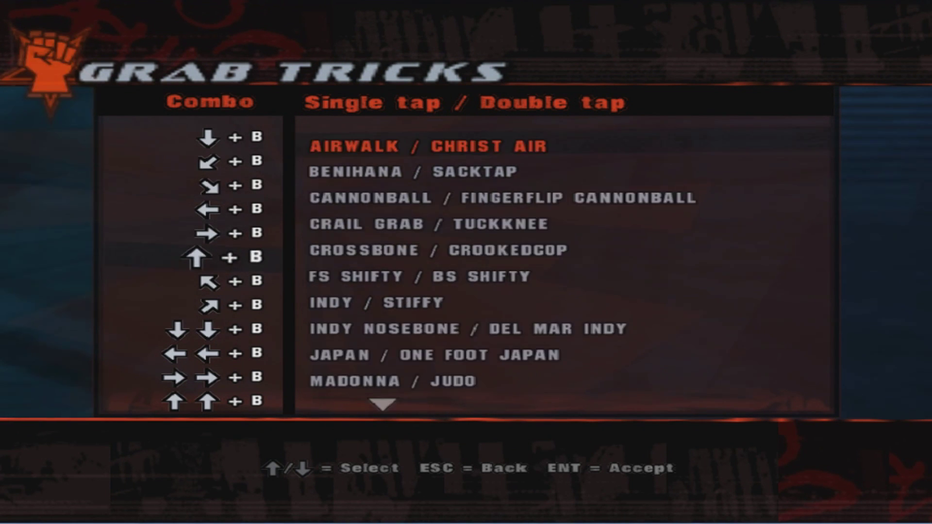
key("Down")
key("Down")
key("Down")
key("Down")
key("Down")
key("Down")
key("Down")
key("Down")
key("Down")
key("Down")
key("Down")
key("Down")
key("Down")
key("Down")
key("Down")
key("Down")
key("Down")
key("Down")
key("Down")
key("Down")
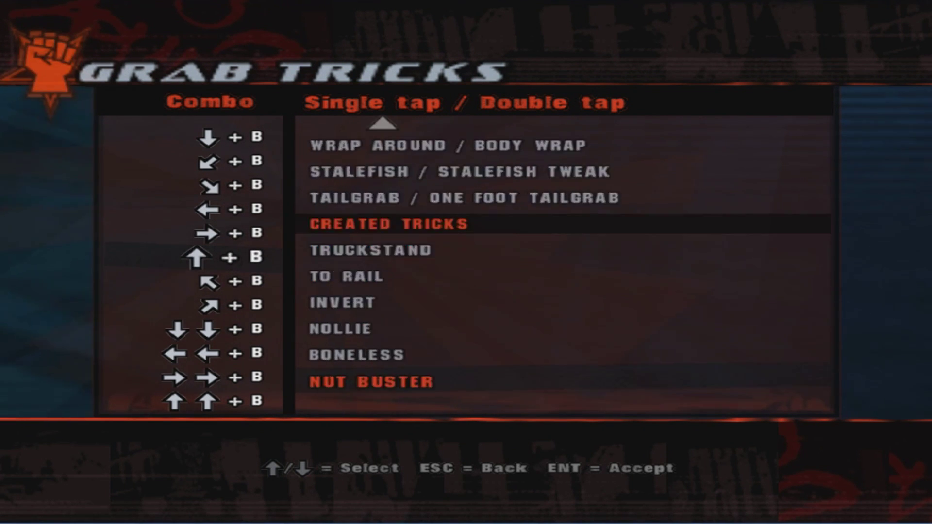
key("Down")
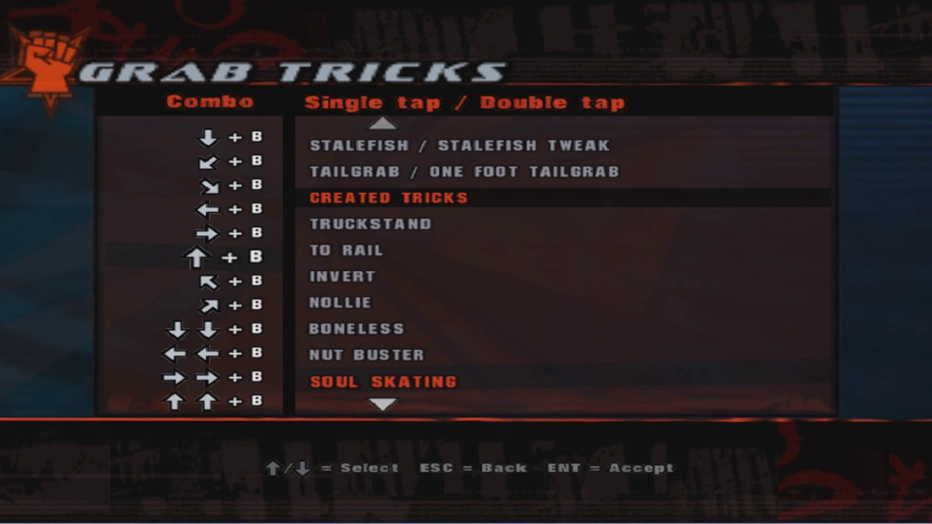
key("Escape")
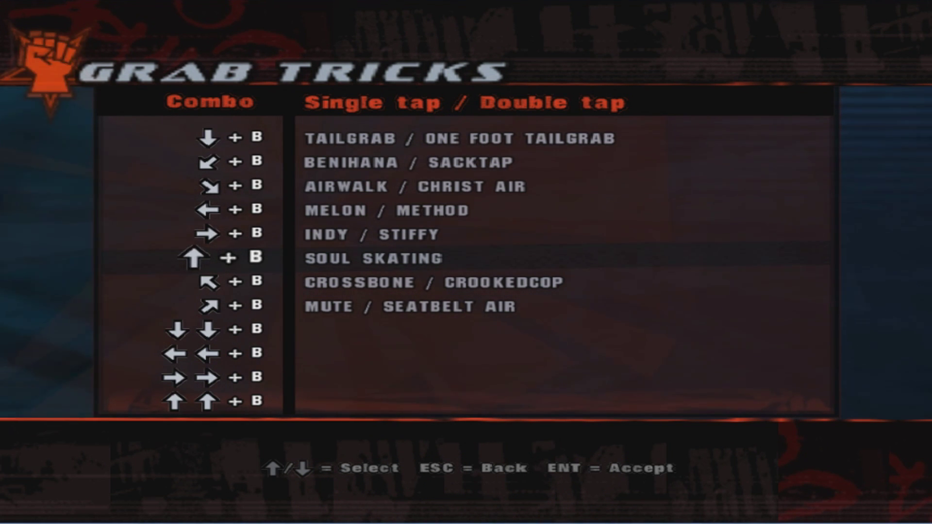
Step: Change the pro skater's single up-direction grab combo to the created trick Nut Buster
key("Up")
key("Down")
key("Down")
key("Up")
key("Return")
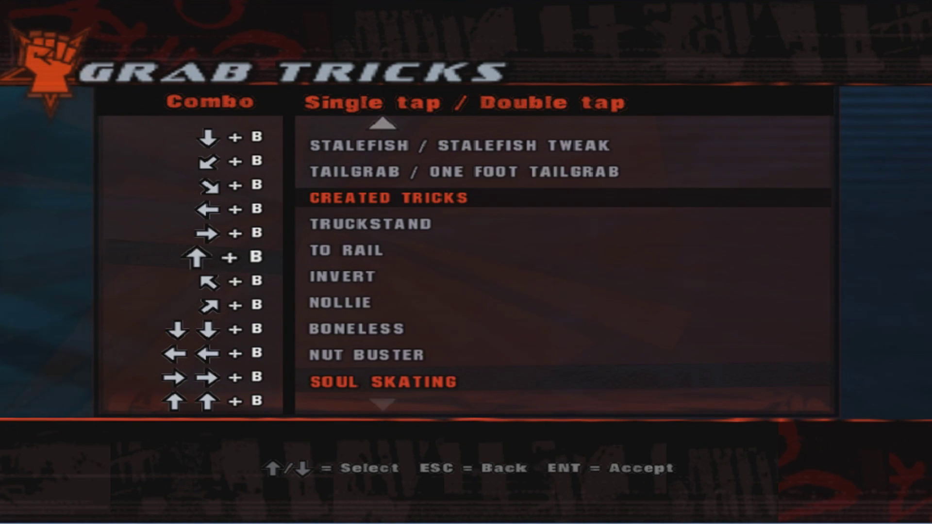
key("Up")
key("Return")
Step: Assign the created trick Nut Buster to the single right and single left grab combos
key("Up")
key("Return")
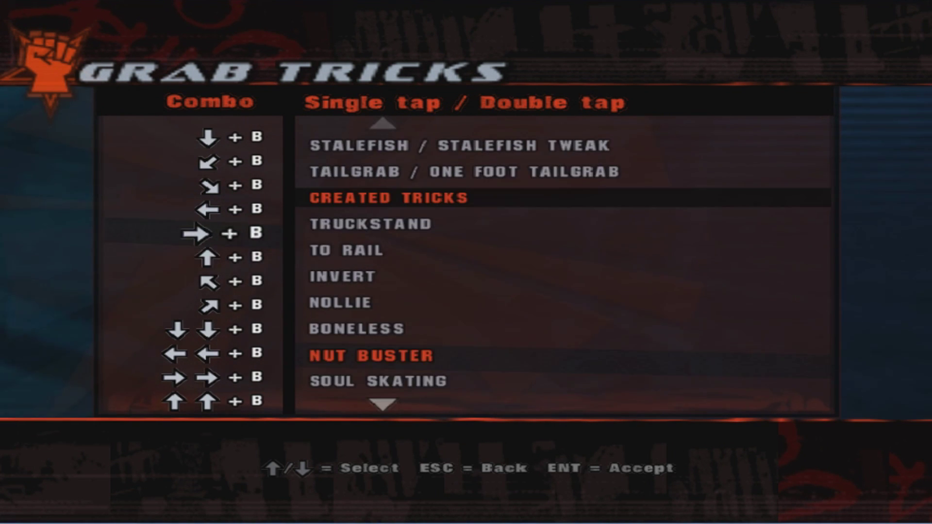
key("Down")
key("Return")
key("Up")
key("Return")
key("Up")
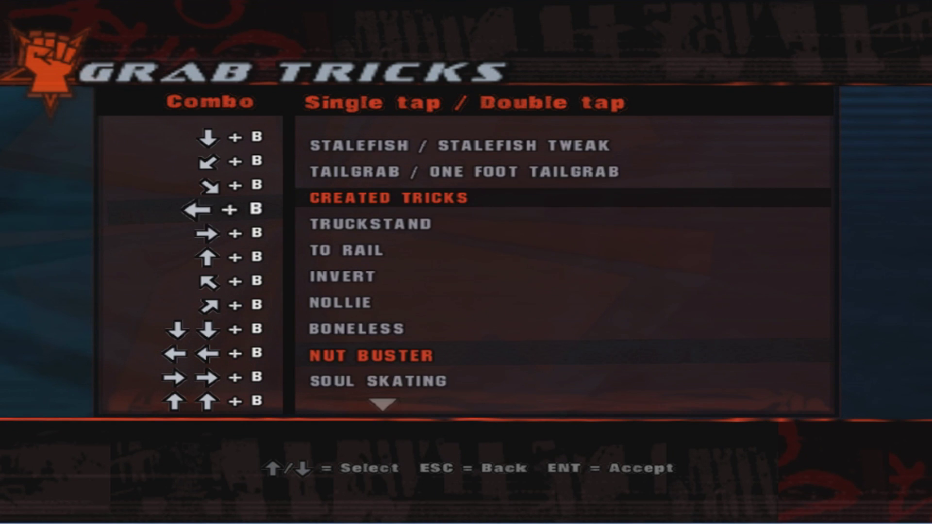
key("Return")
Step: Assign the created trick Nut Buster to the down-right and down-left grab combos
key("Up")
key("Return")
key("Down")
key("Up")
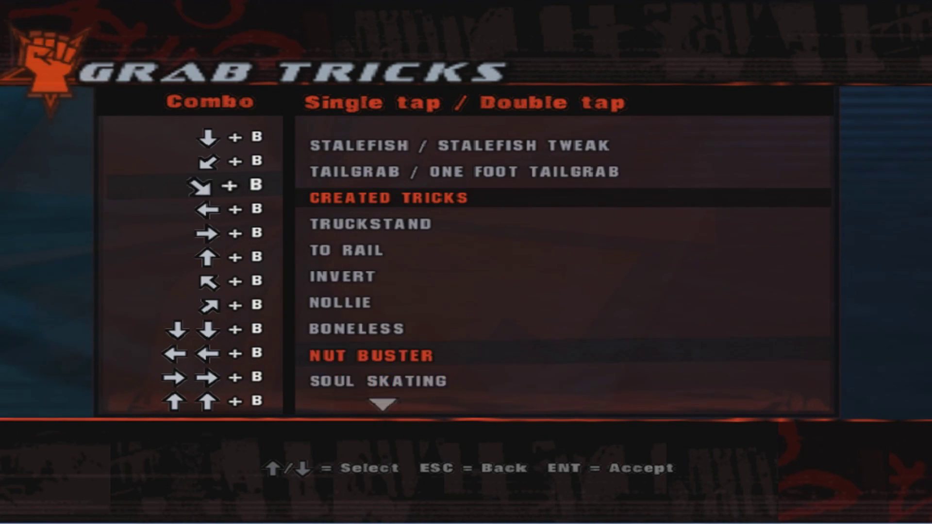
key("Return")
key("Up")
key("Return")
key("Down")
key("Return")
key("Return")
key("Up")
key("Return")
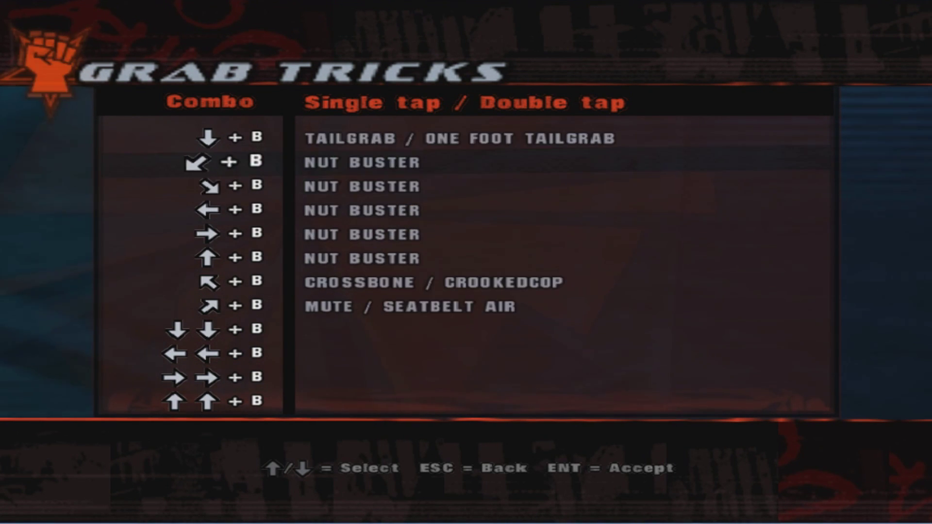
Step: Leave the pro skater's grab tricks and load the saved game Normal Catbag
key("Up")
key("Return")
key("Down")
key("Return")
key("Up")
key("Return")
key("Return")
key("Return")
key("Up")
key("Return")
key("Down")
key("Up")
key("Return")
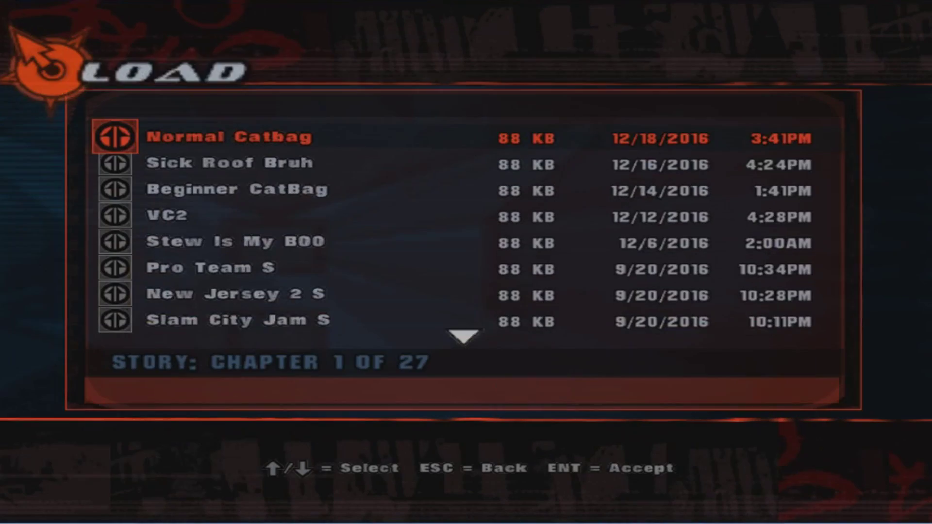
key("Down")
key("Up")
key("Return")
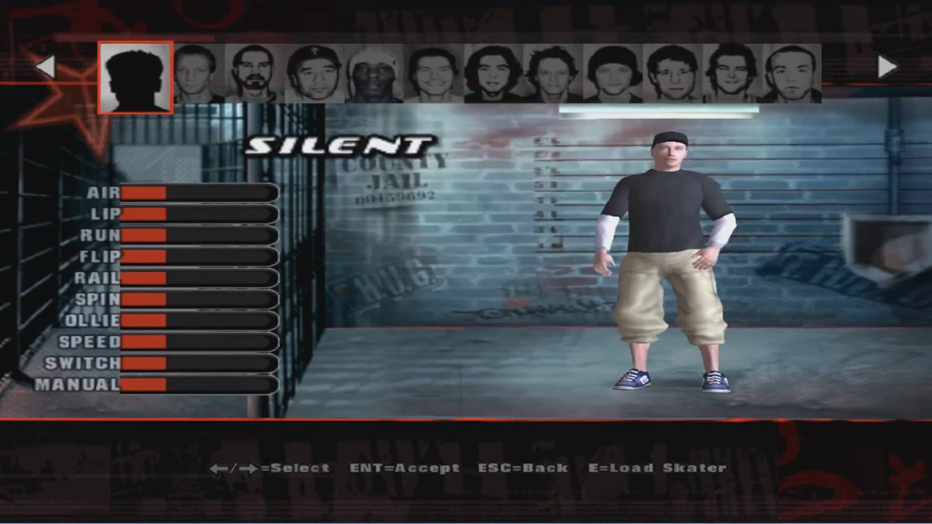
Step: Open the loaded custom skater's Grab Tricks list for editing
key("Return")
key("Down")
key("Return")
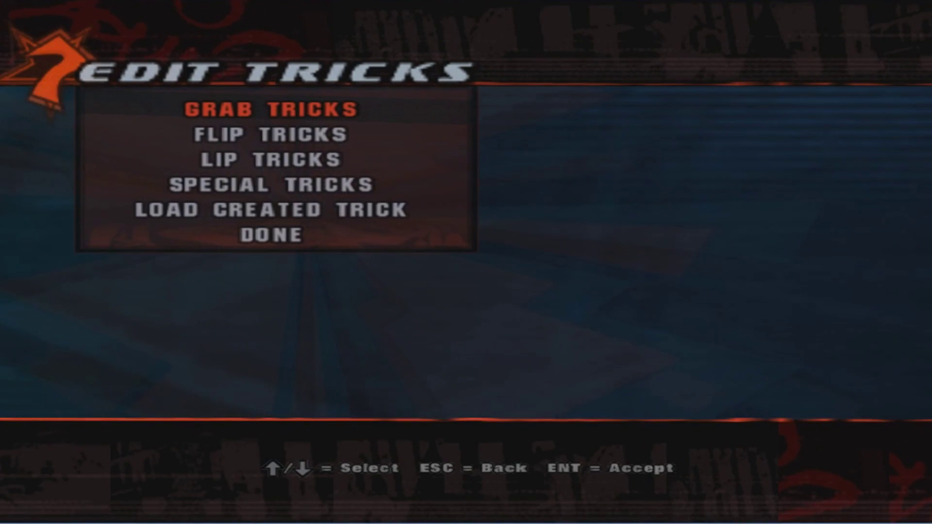
key("Down")
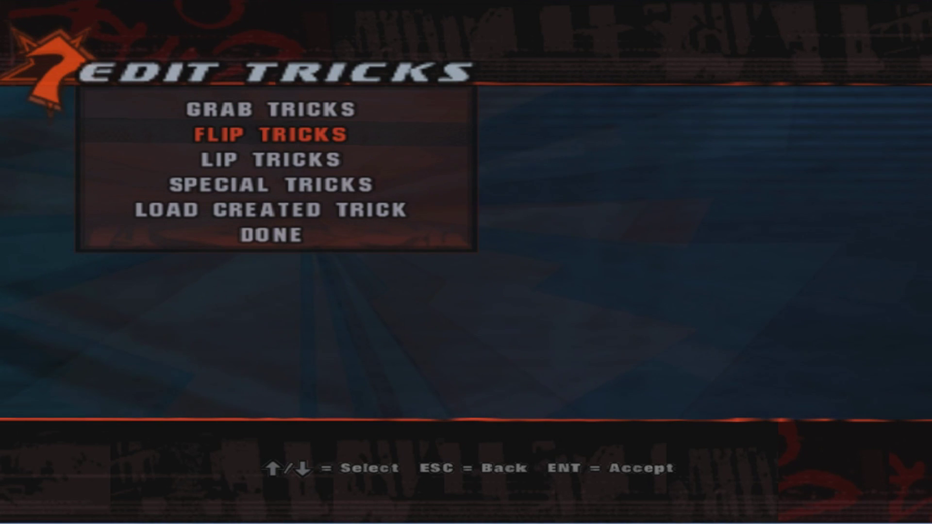
key("Up")
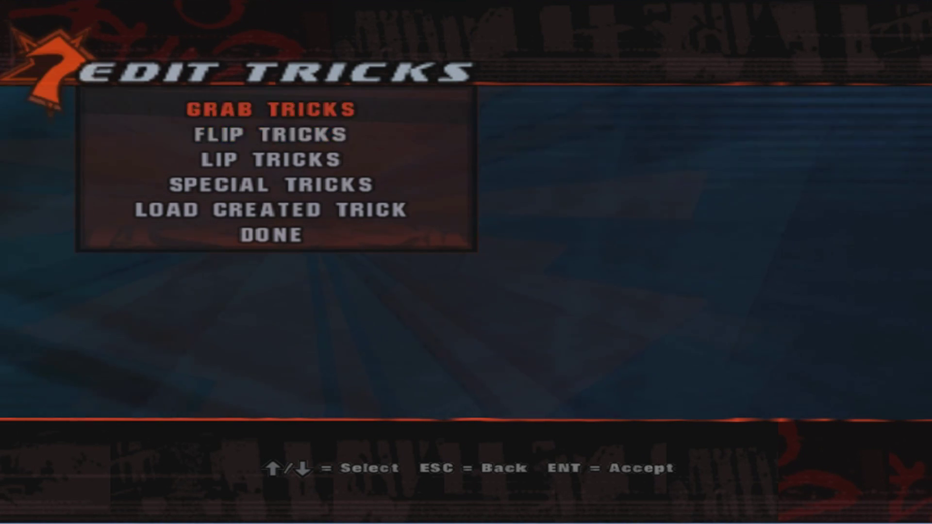
key("Return")
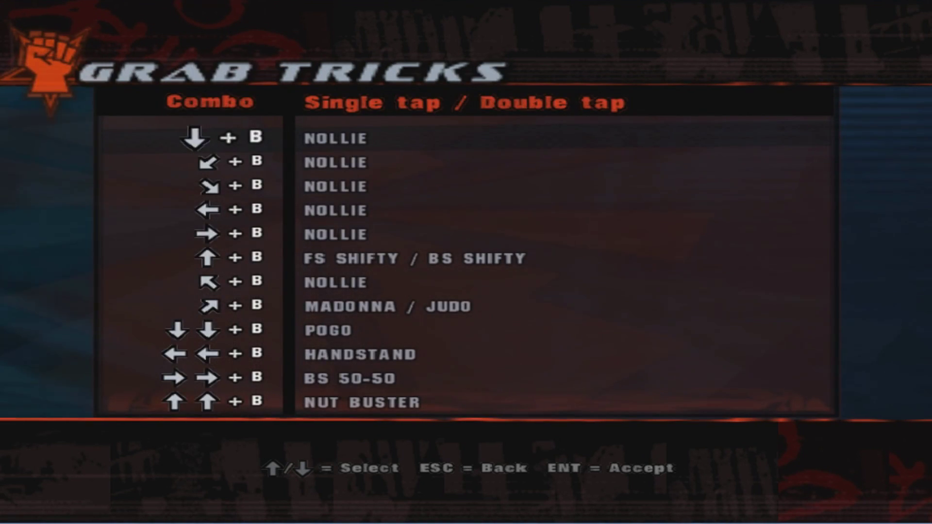
Step: Examine the grab tricks of the Normal Catbag setup across the double-direction, single-direction and diagonal combos
key("Up")
key("Up")
key("Up")
key("Up")
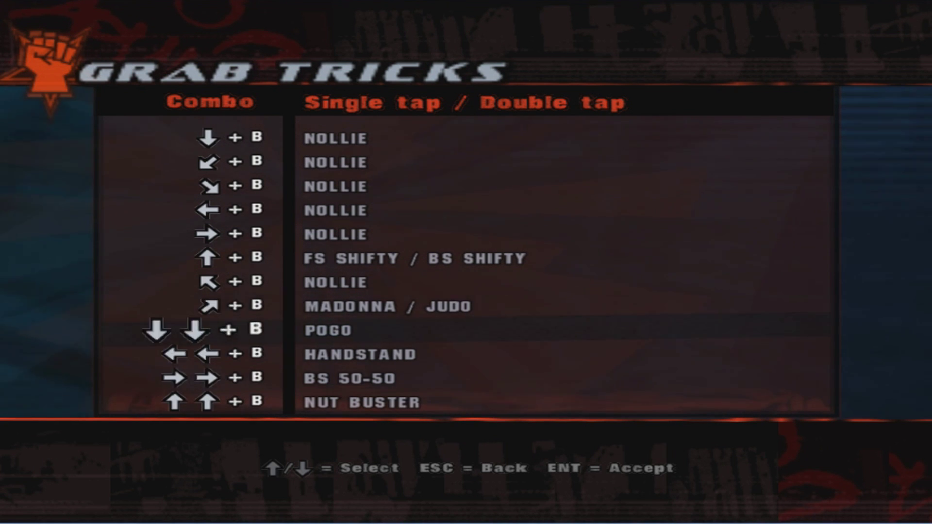
key("Down")
key("Down")
key("Down")
key("Up")
key("Up")
key("Up")
key("Up")
key("Up")
key("Up")
key("Up")
key("Up")
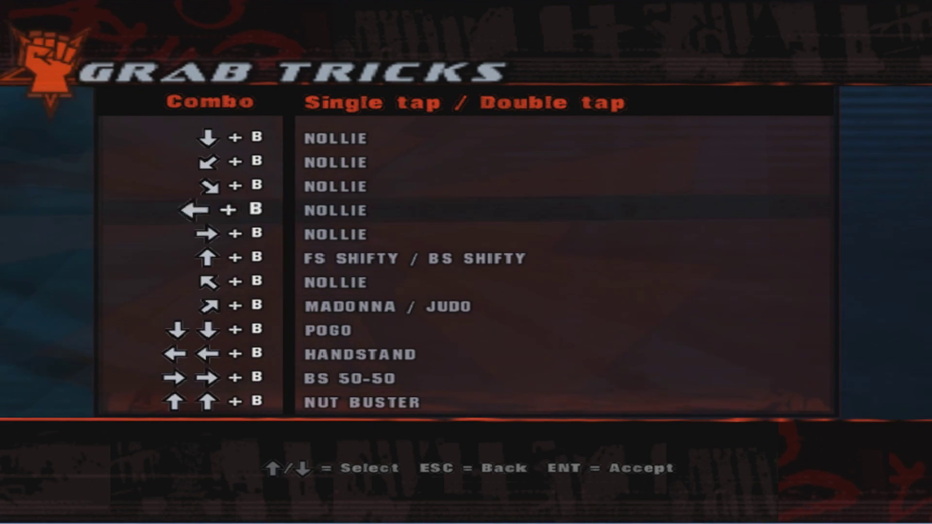
key("Up")
key("Up")
key("Up")
key("Down")
key("Down")
key("Down")
key("Down")
key("Down")
key("Down")
key("Up")
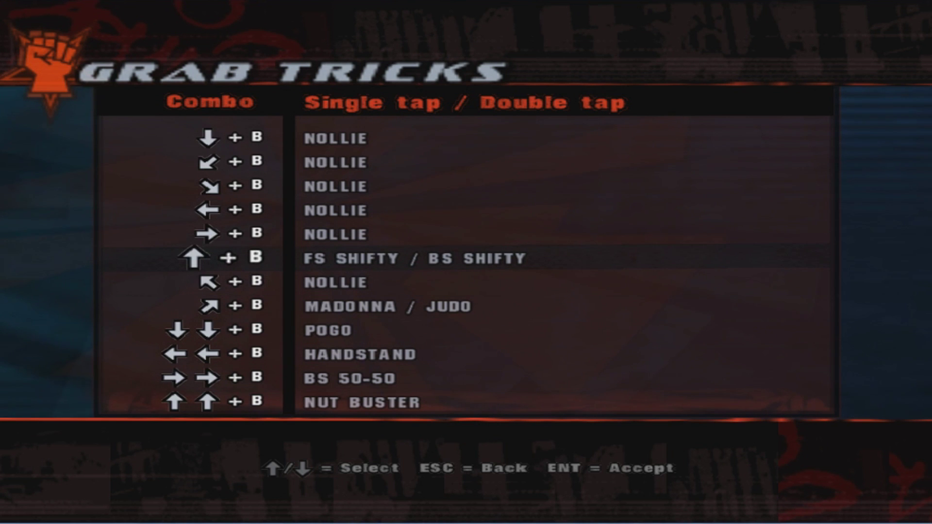
key("Up")
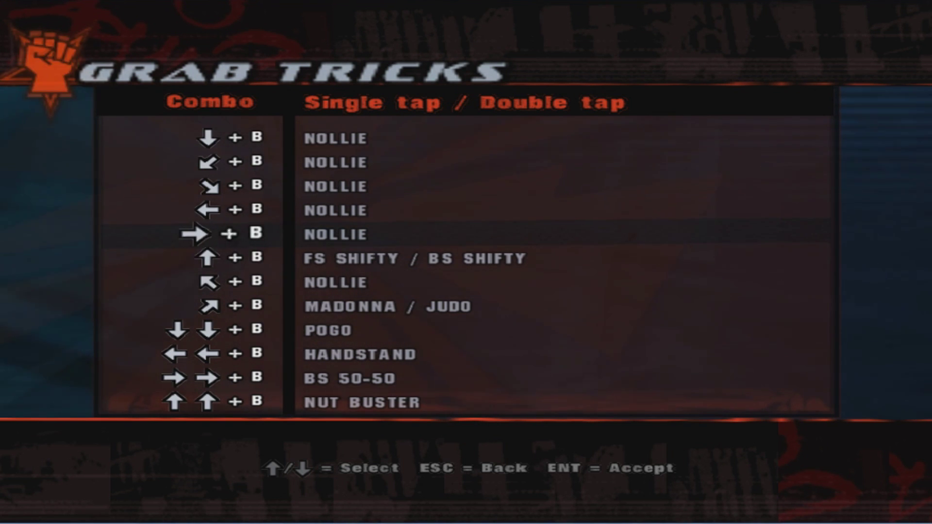
Step: Return to skater selection, browse the first pro skaters and reselect the custom skater
key("Escape")
key("Escape")
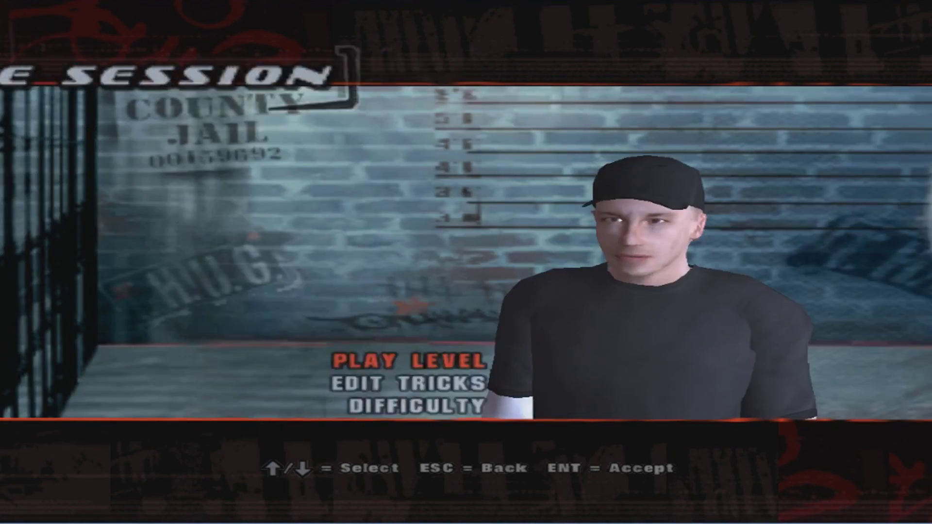
key("Escape")
key("Right")
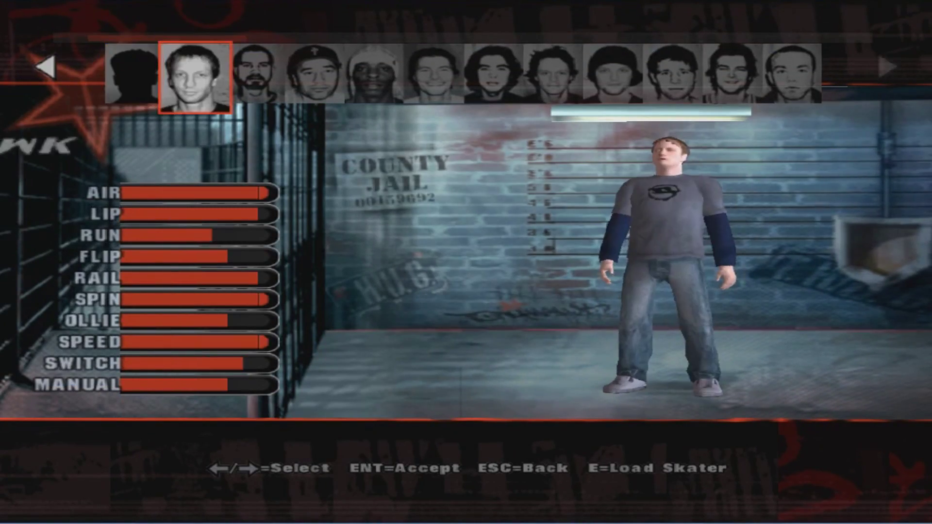
key("Right")
key("Left")
key("Left")
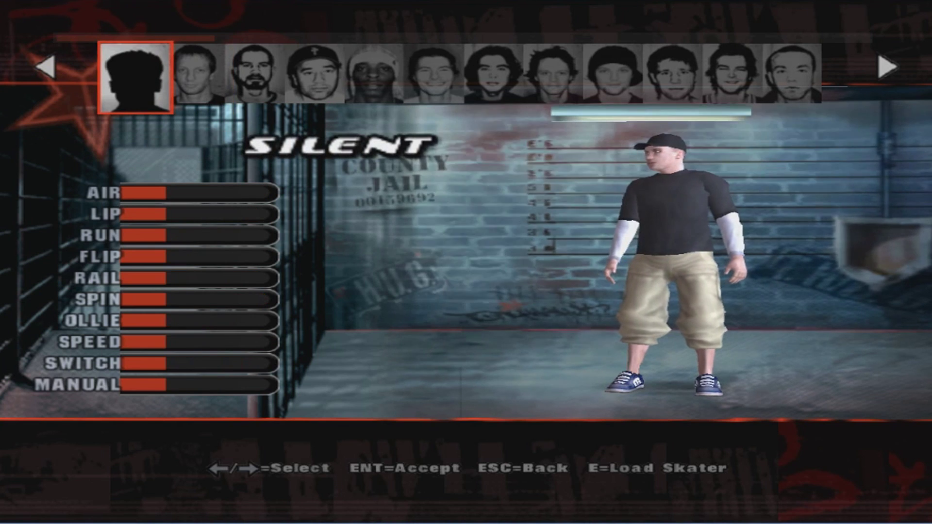